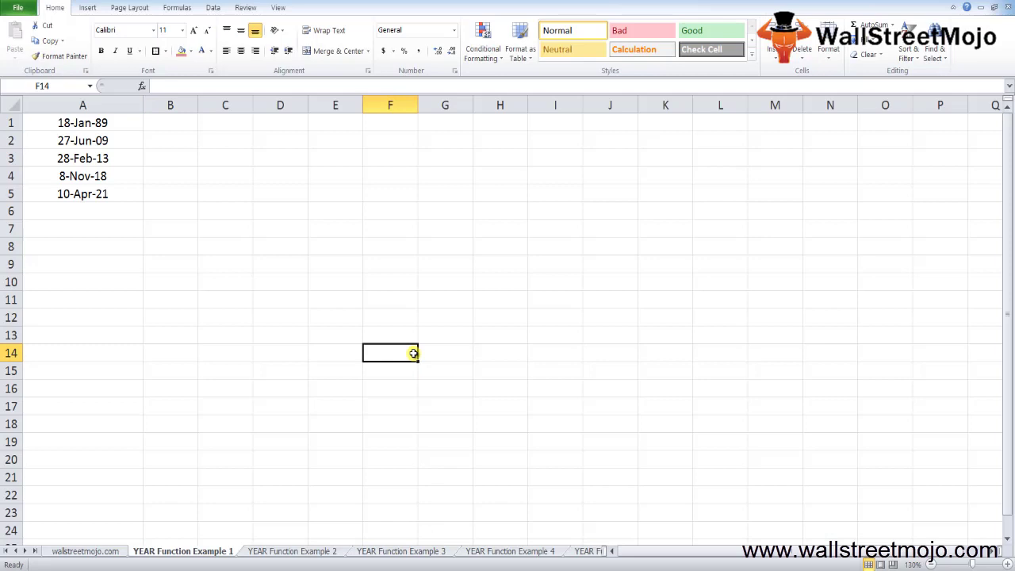
# - Enter the text "Four Digit Number" in cell A7, below the list of dates
pyautogui.press('Up')
pyautogui.press('Up')
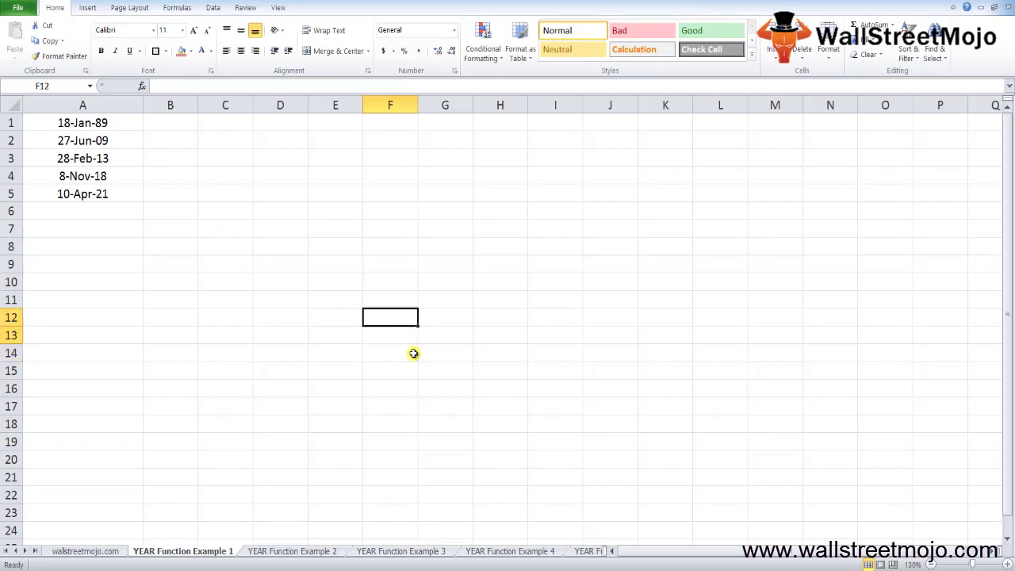
pyautogui.press('Up')
pyautogui.press('Up')
pyautogui.press('Up')
pyautogui.press('Up')
pyautogui.press('Up')
pyautogui.press('Up')
pyautogui.press('Left')
pyautogui.press('Left')
pyautogui.press('Left')
pyautogui.press('Down')
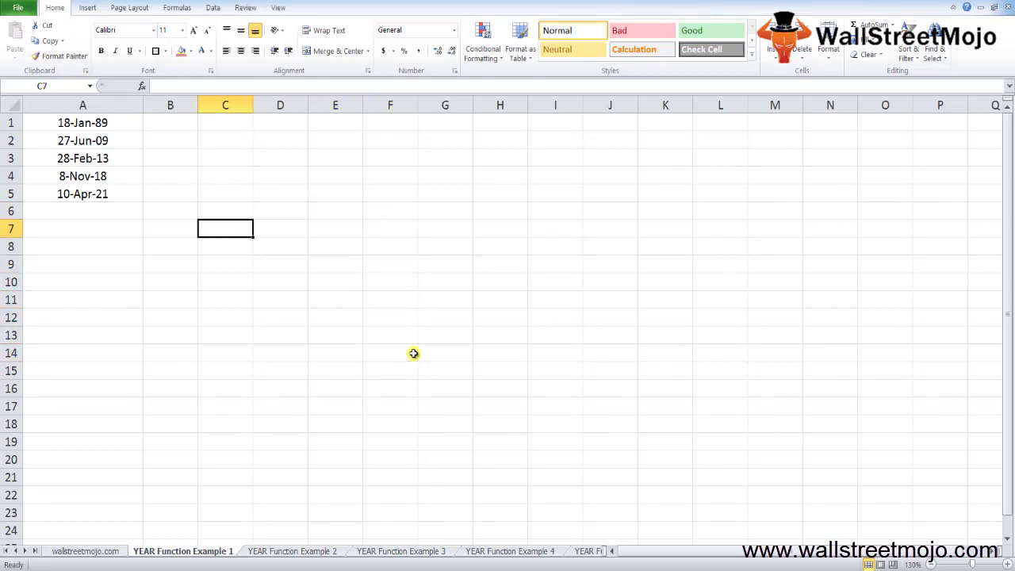
pyautogui.press('Left')
pyautogui.press('Left')
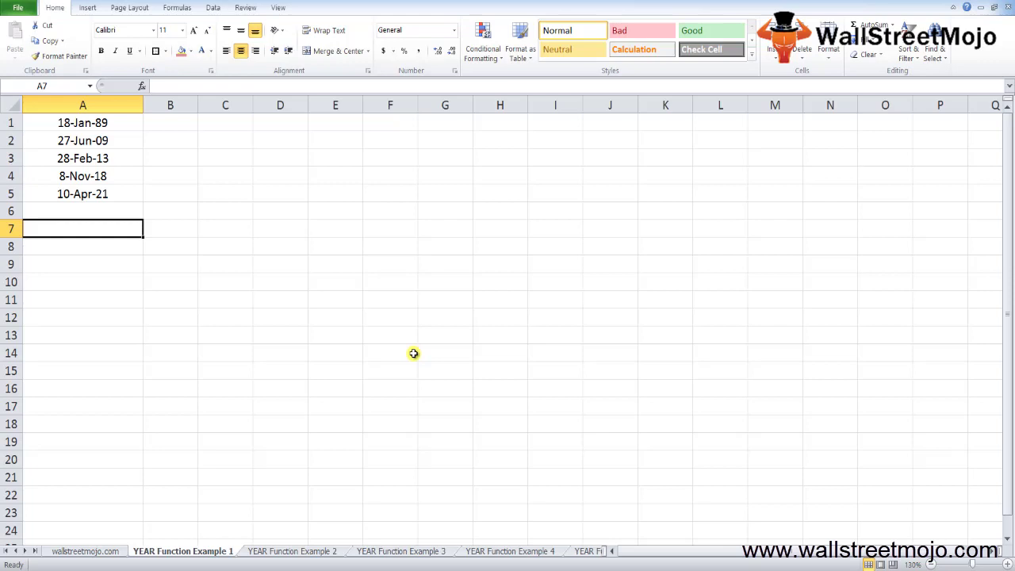
pyautogui.write('Four Di')
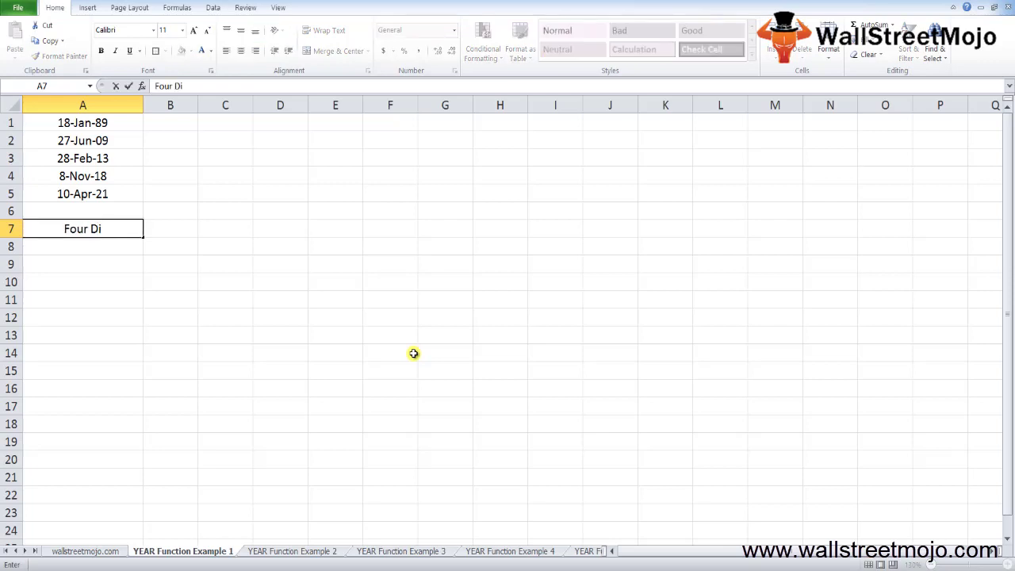
pyautogui.write('git Number')
pyautogui.press('Return')
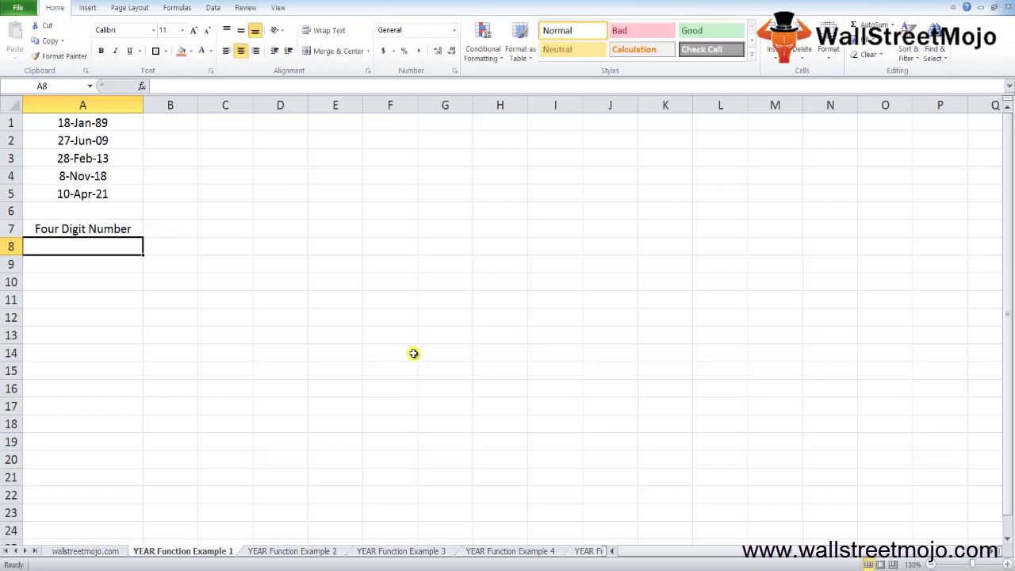
# - Enter the text "Date/Time function" in cell A9
pyautogui.press('Return')
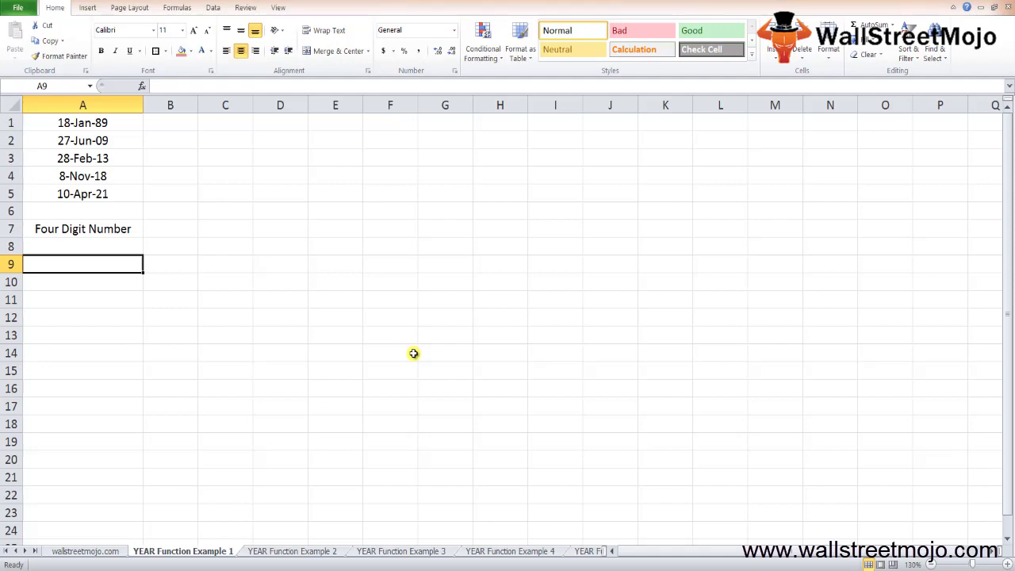
pyautogui.write('Dat')
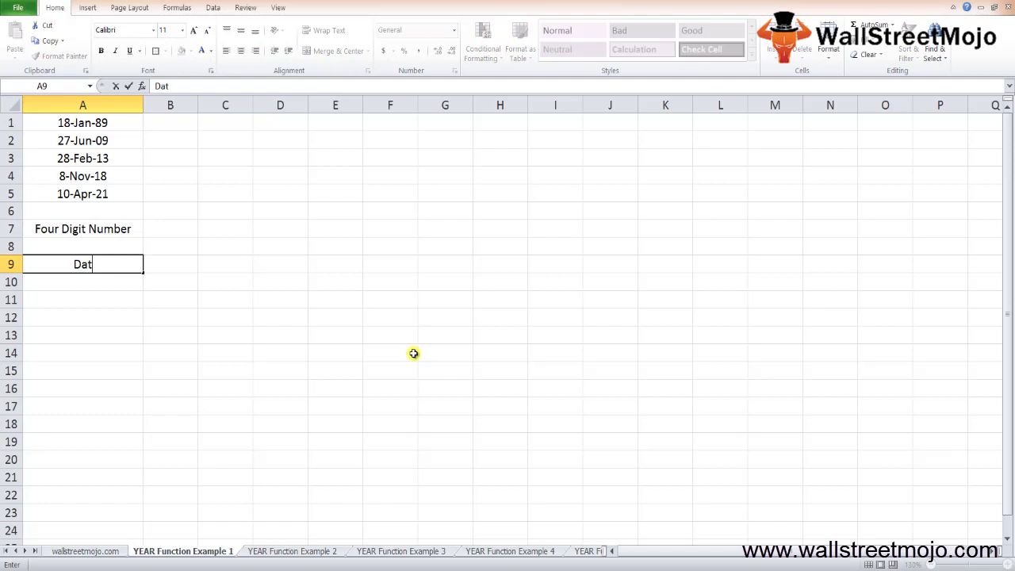
pyautogui.write('e/Time')
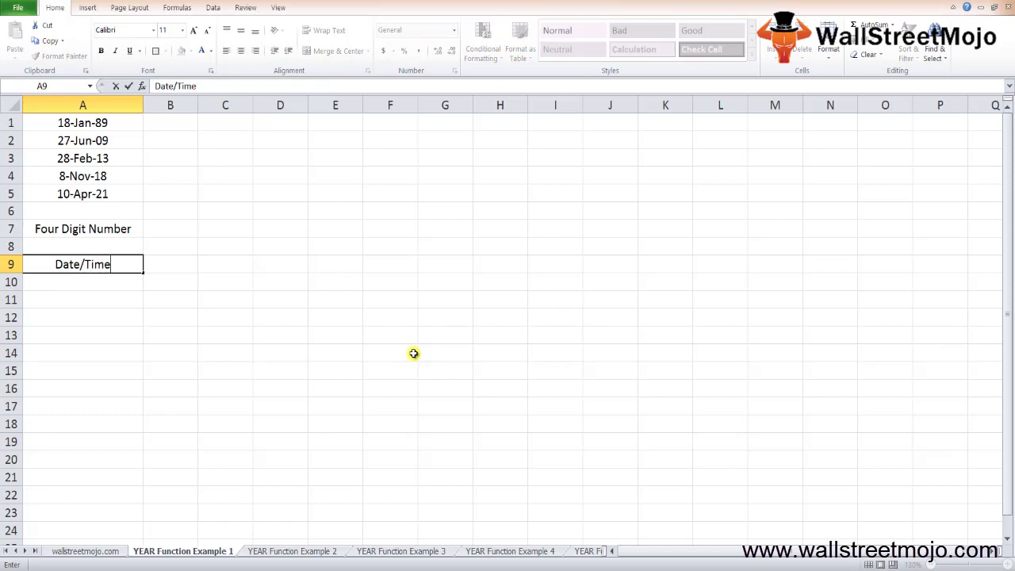
pyautogui.write(' func(')
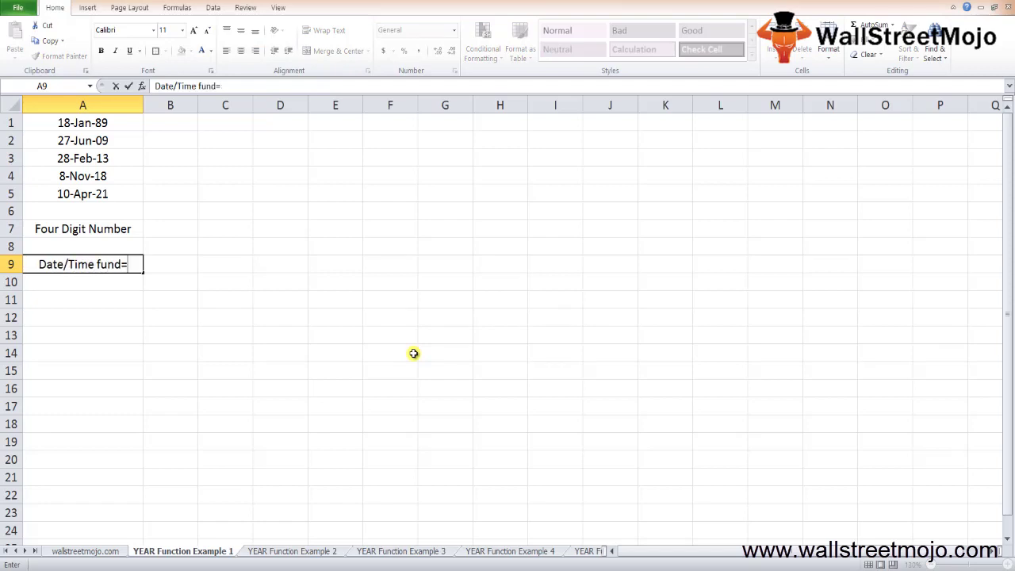
pyautogui.press('BackSpace')
pyautogui.press('BackSpace')
pyautogui.write('ction')
pyautogui.press('Return')
# - Enter "Formulla" in cell A12 and "Macro code" in cell A13
pyautogui.press('Return')
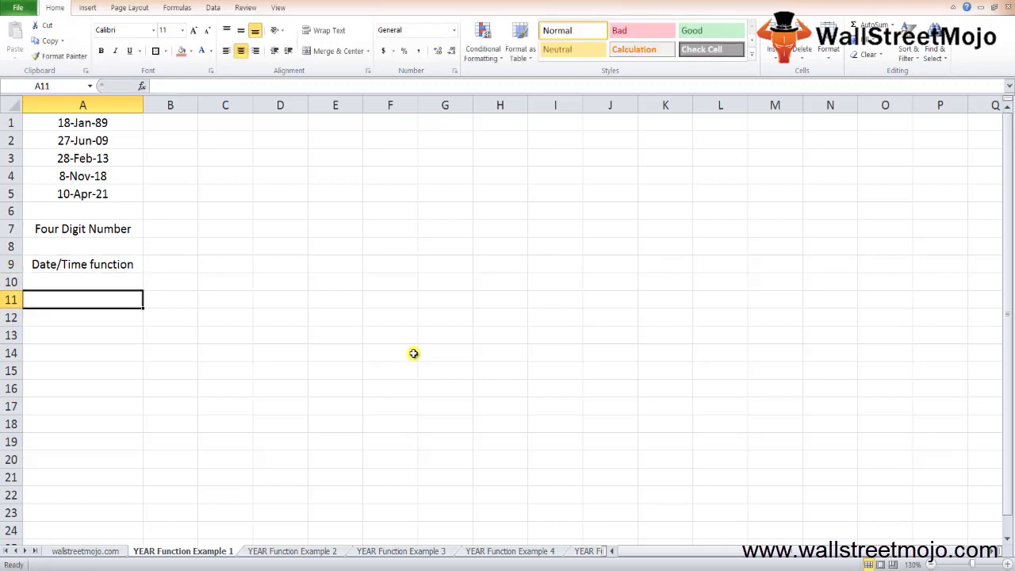
pyautogui.press('Return')
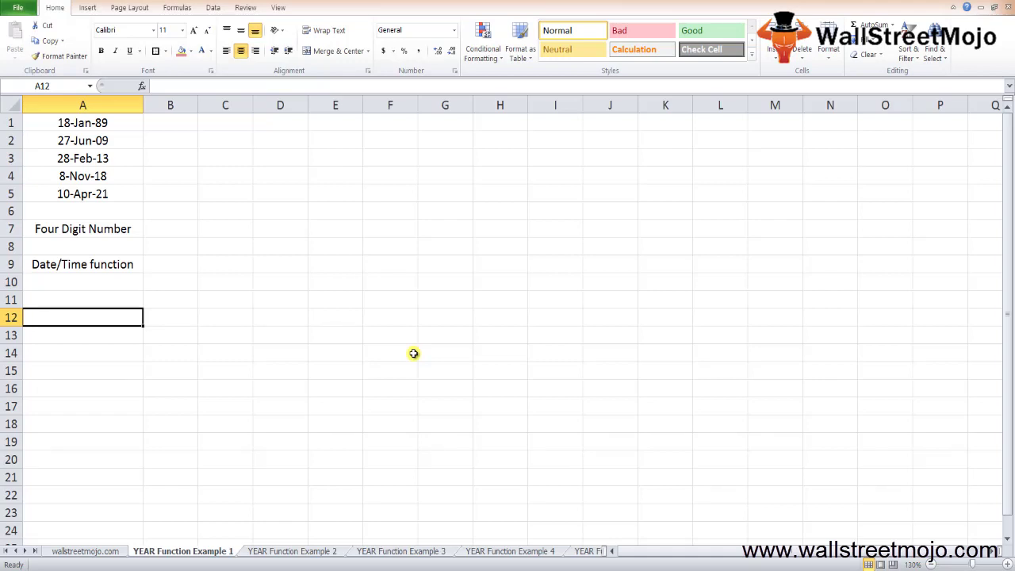
pyautogui.write('Formulla')
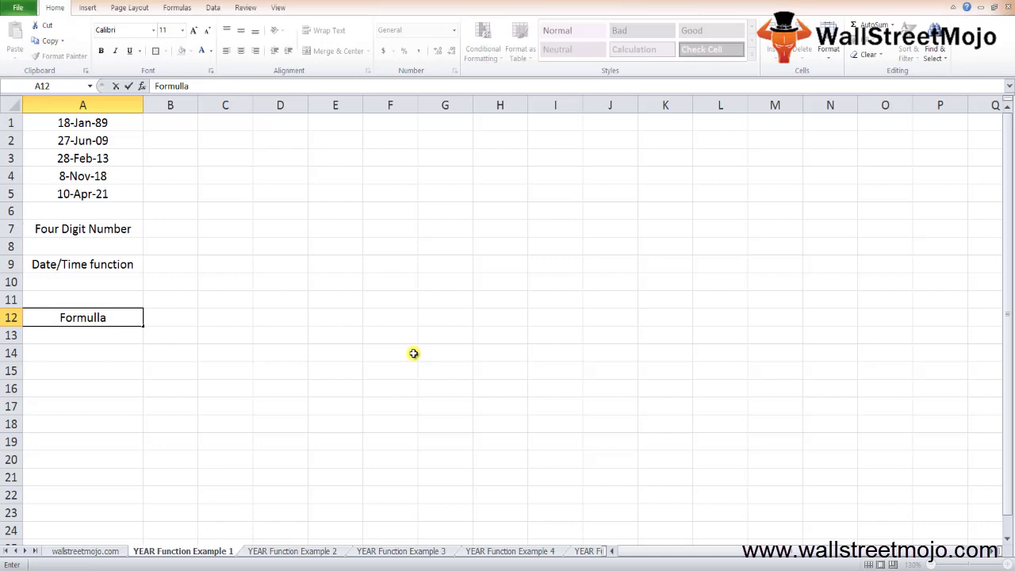
pyautogui.write('M')
pyautogui.press('BackSpace')
pyautogui.press('Return')
pyautogui.write('Macro')
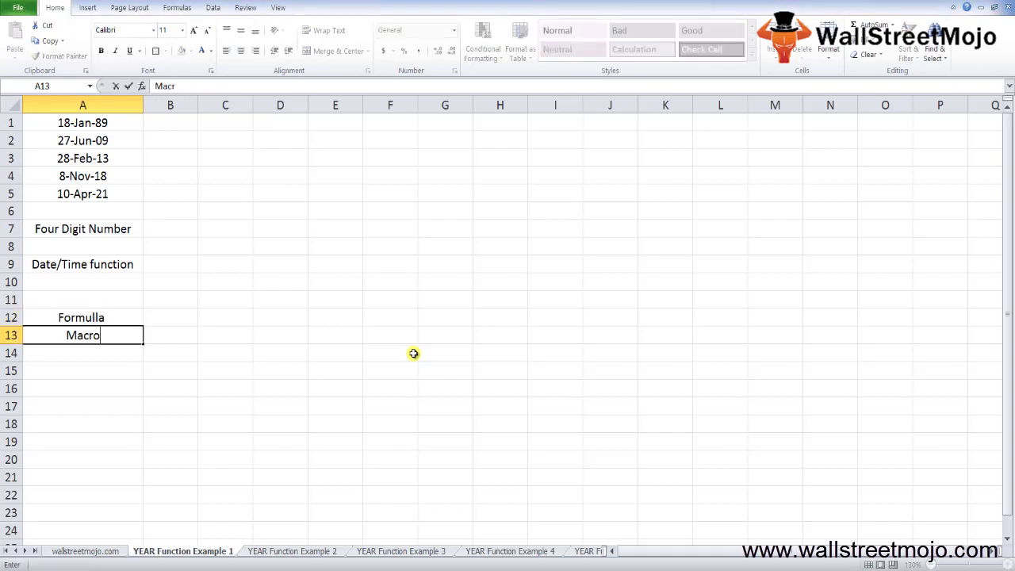
pyautogui.write(' code')
pyautogui.press('Return')
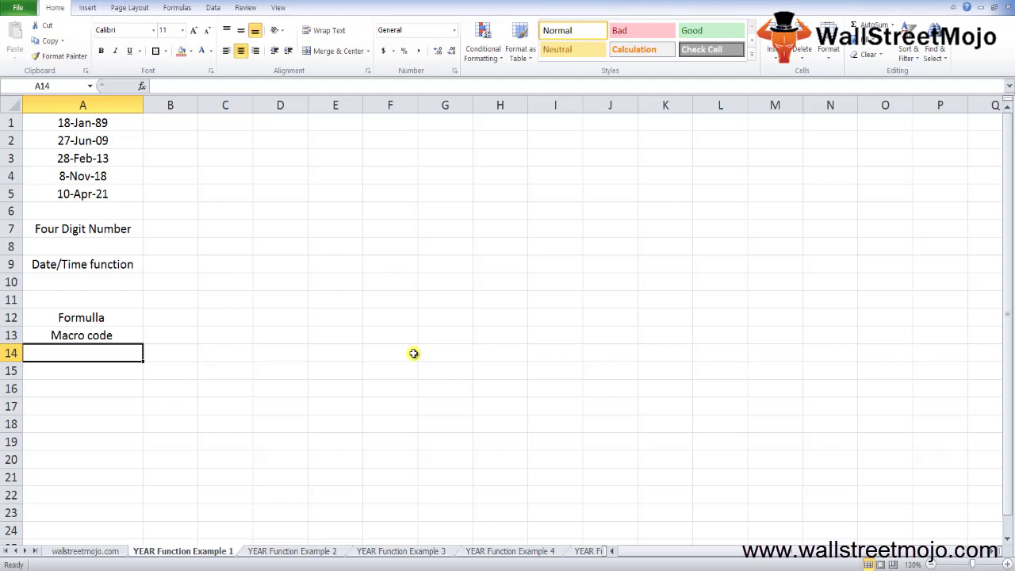
pyautogui.press('Return')
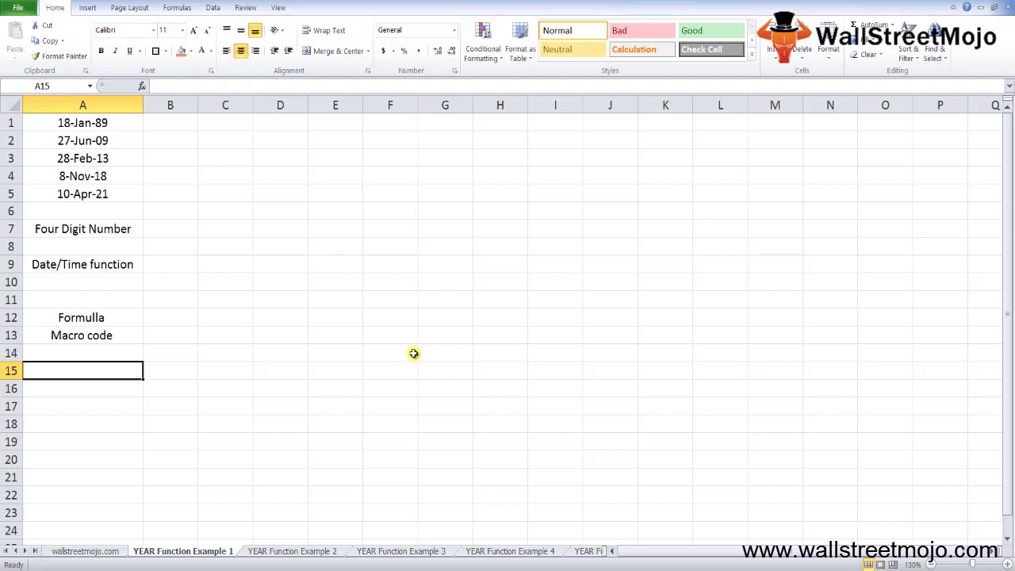
pyautogui.press('Down')
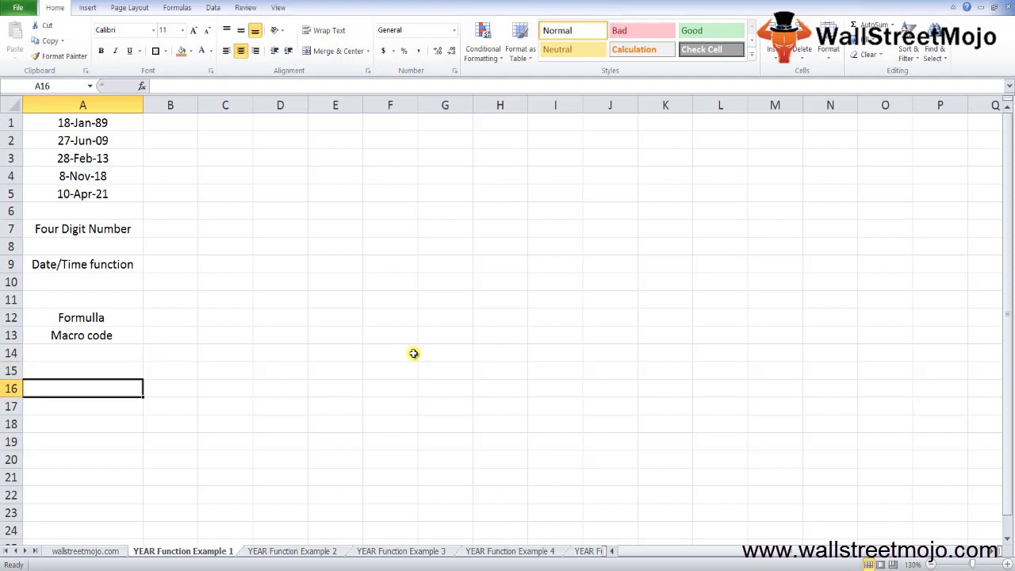
pyautogui.press('Up')
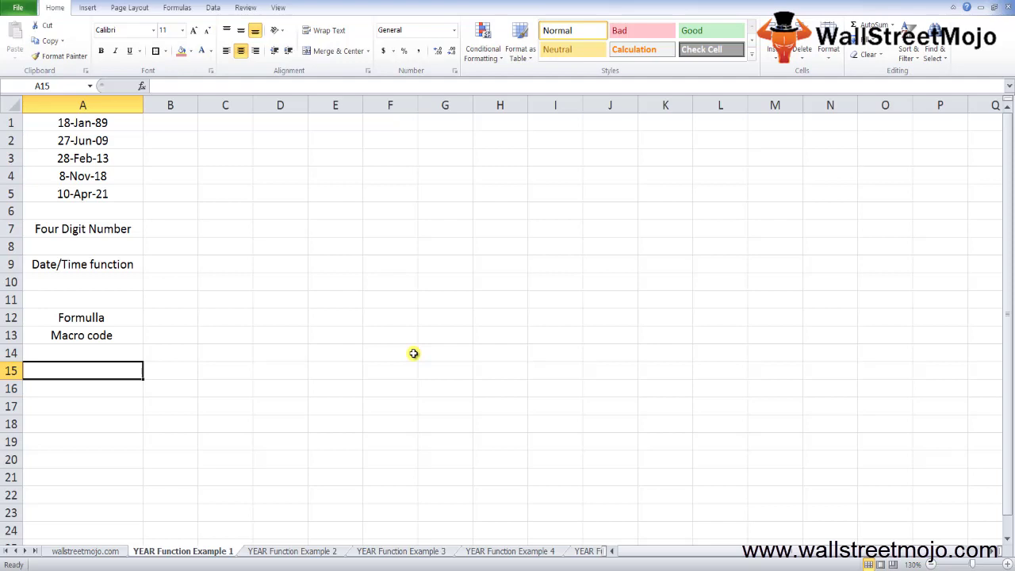
pyautogui.write('=YEAR(')
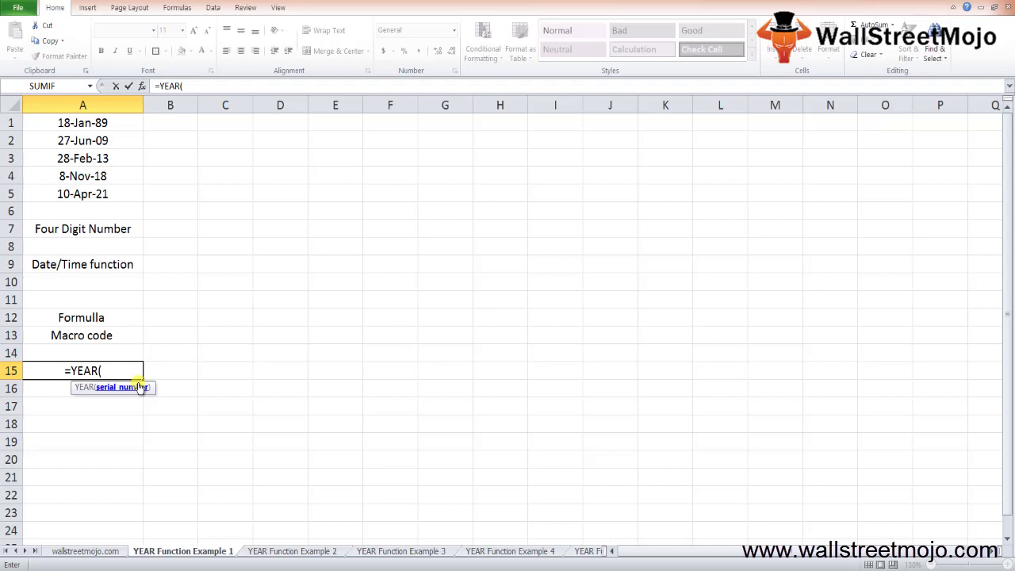
pyautogui.click(88, 421)
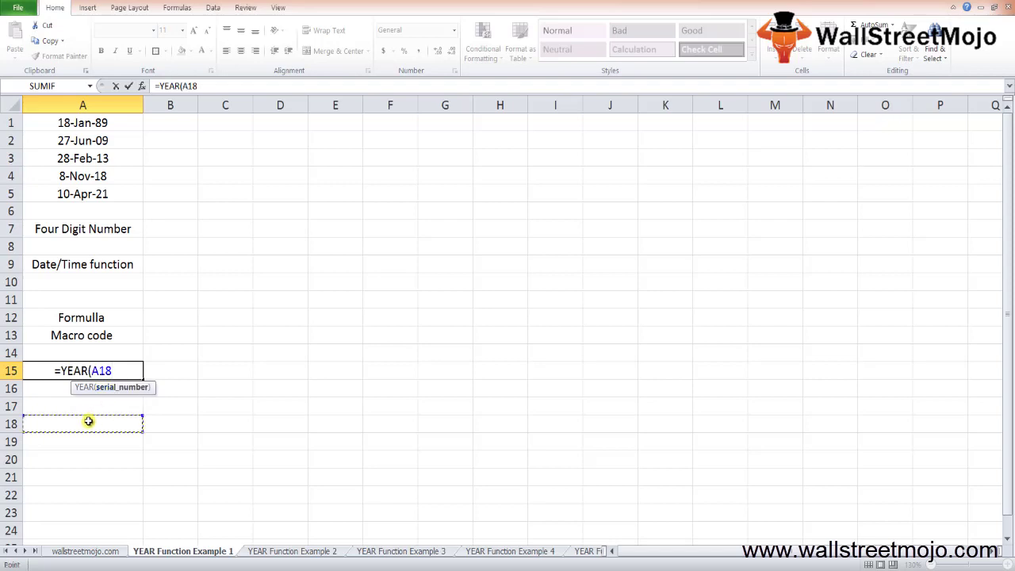
pyautogui.press('Escape')
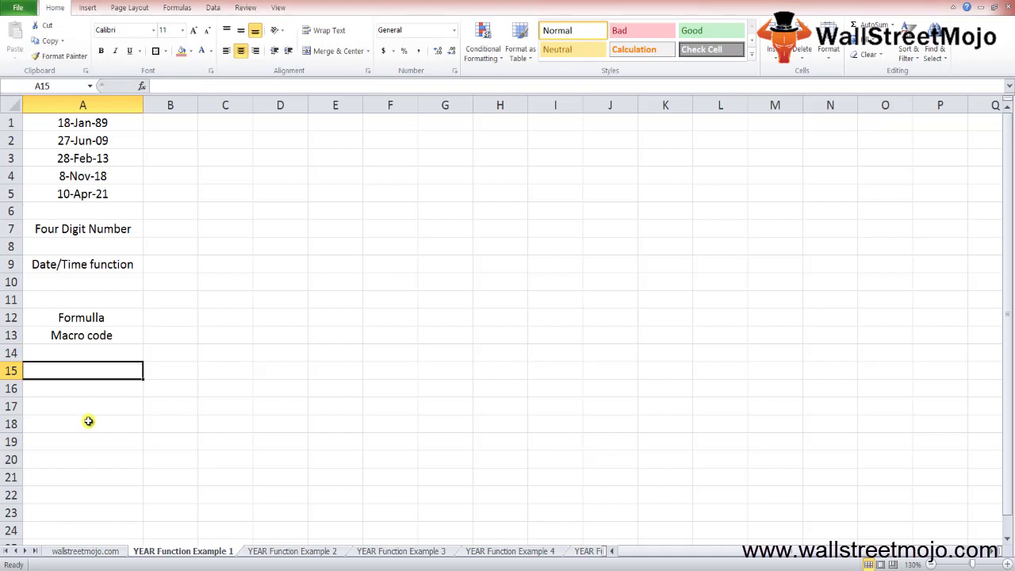
# - Enter the text "Return value" in cell A15
pyautogui.write('Return value')
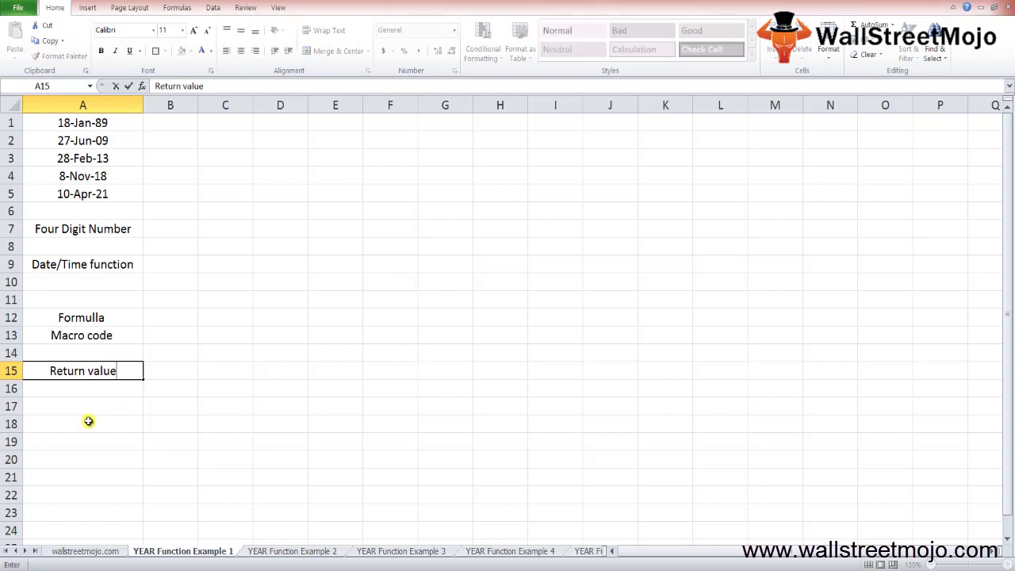
pyautogui.press('Return')
pyautogui.press('Up')
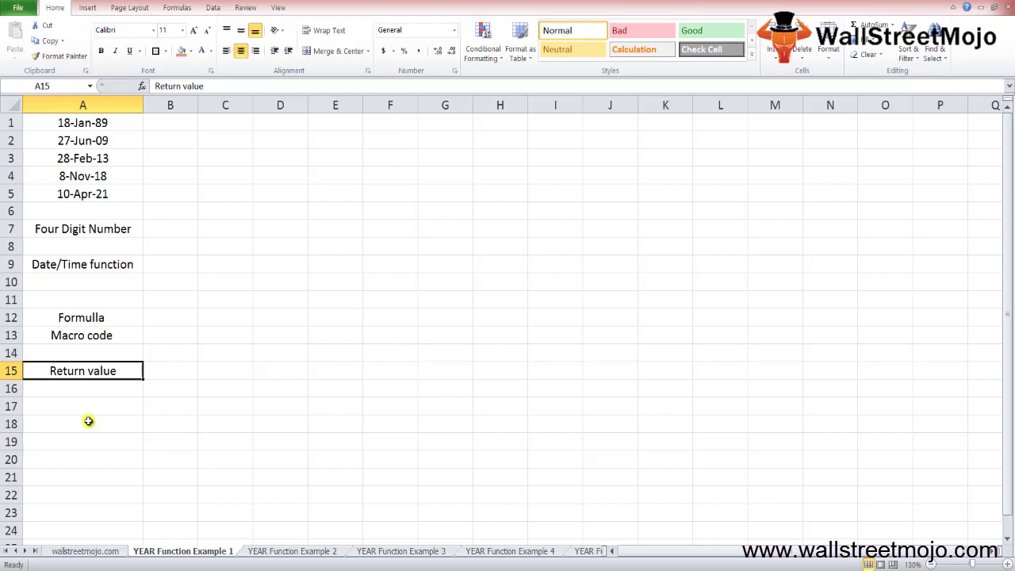
# - Enter the numbered notes "1. Year in excel valid" in cell A17 and "2. Jan1 2000" in cell A18
pyautogui.press('Down')
pyautogui.press('Down')
pyautogui.write('1.')
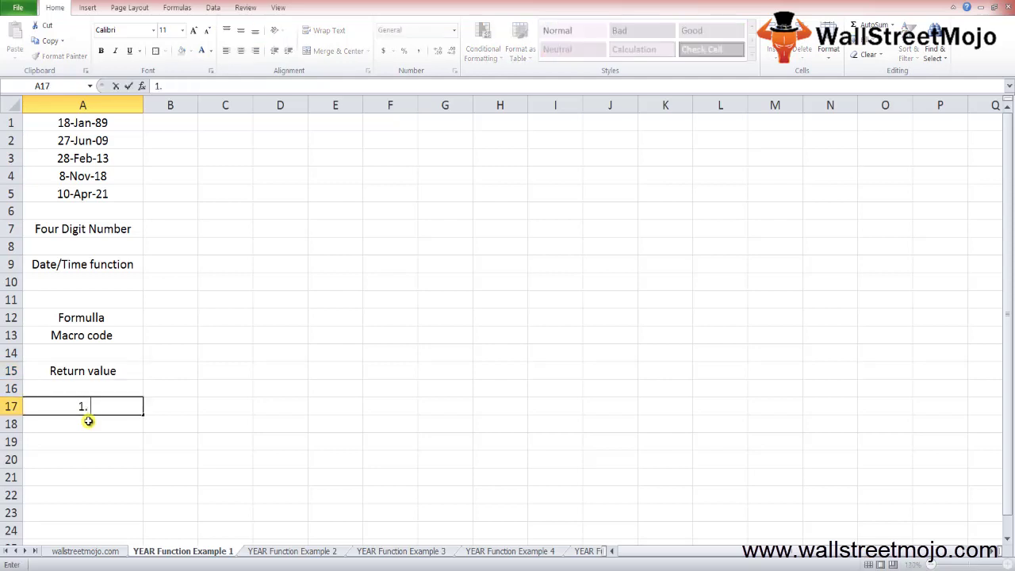
pyautogui.write(' Year in excel v')
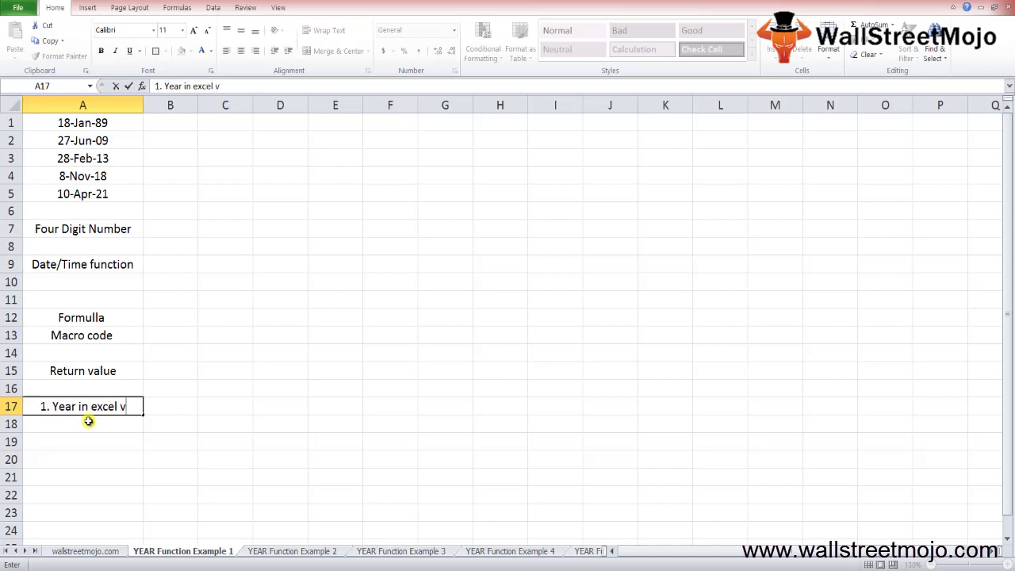
pyautogui.write('alid')
pyautogui.press('Return')
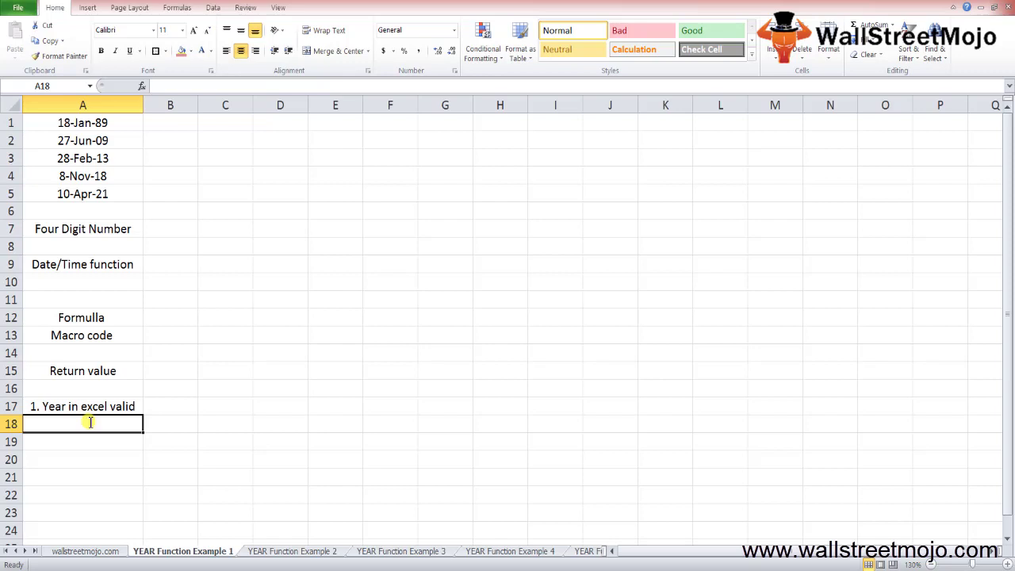
pyautogui.write('2.')
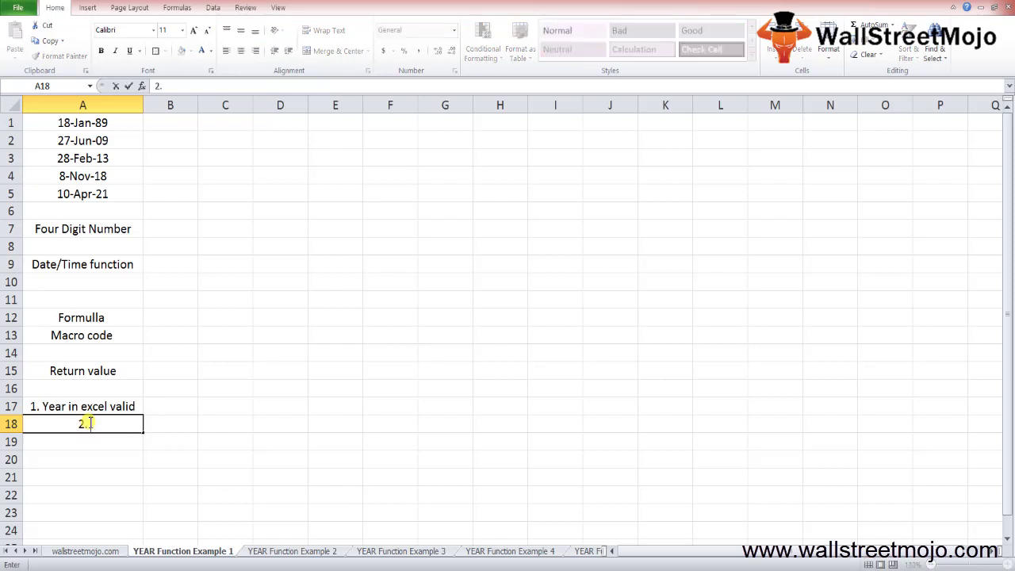
pyautogui.write(' Jan1 2000')
pyautogui.press('Return')
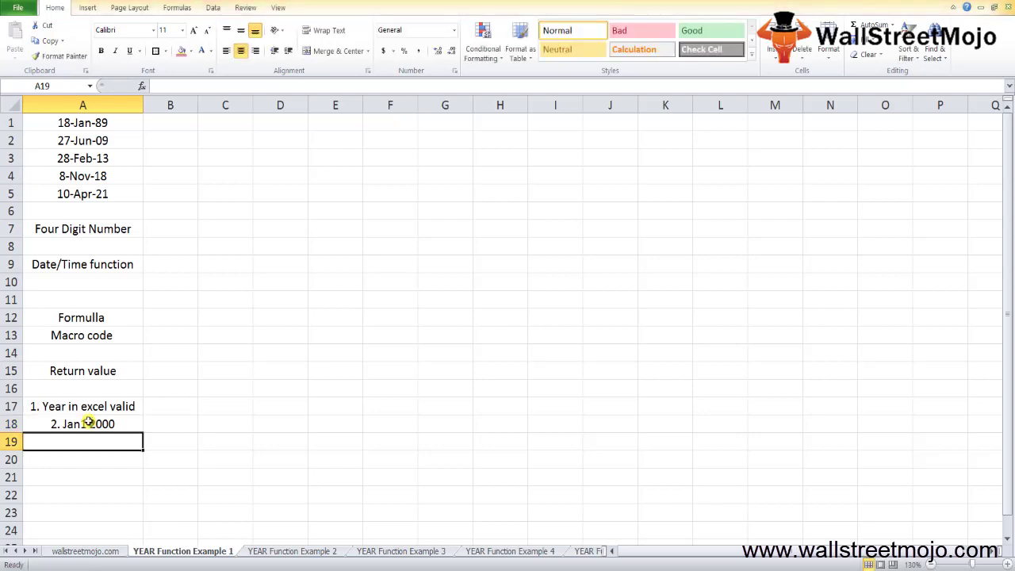
# - Enter 325526 in cell A20 and the text "after 1/1/1990" in cell A22
pyautogui.press('Return')
pyautogui.write('32552')
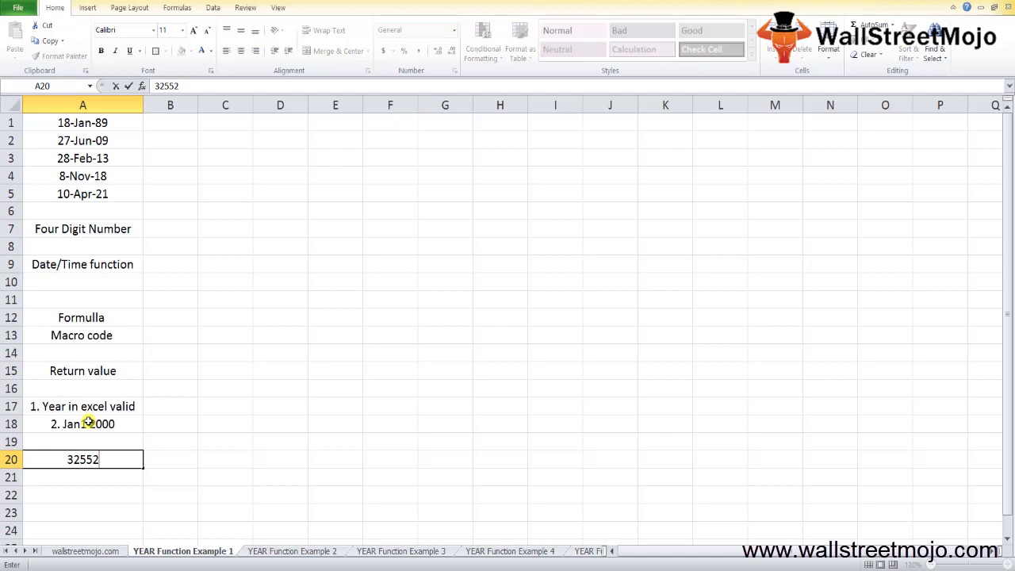
pyautogui.write('6')
pyautogui.press('Return')
pyautogui.press('Return')
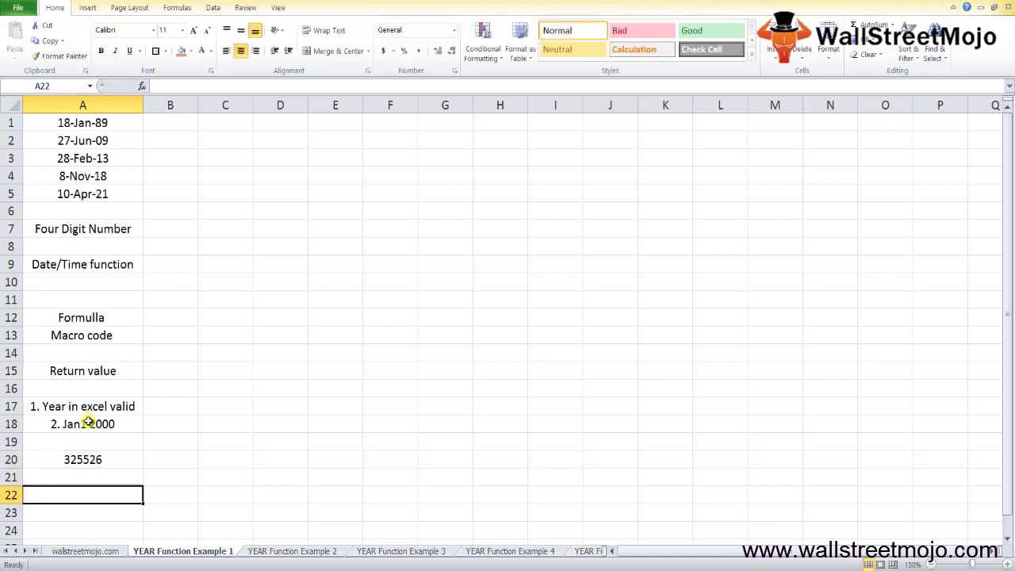
pyautogui.write('after')
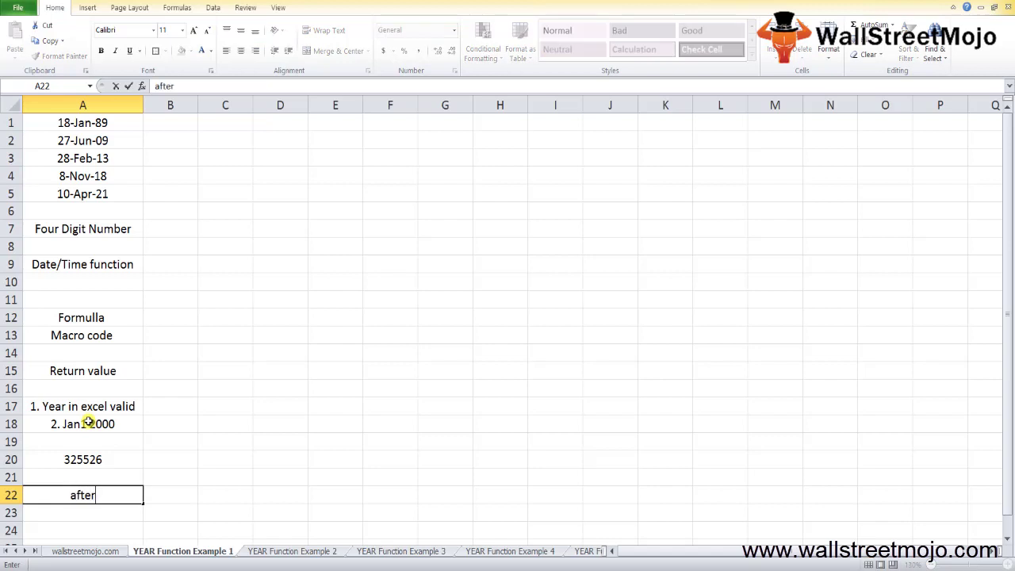
pyautogui.write(' 1/1/1990')
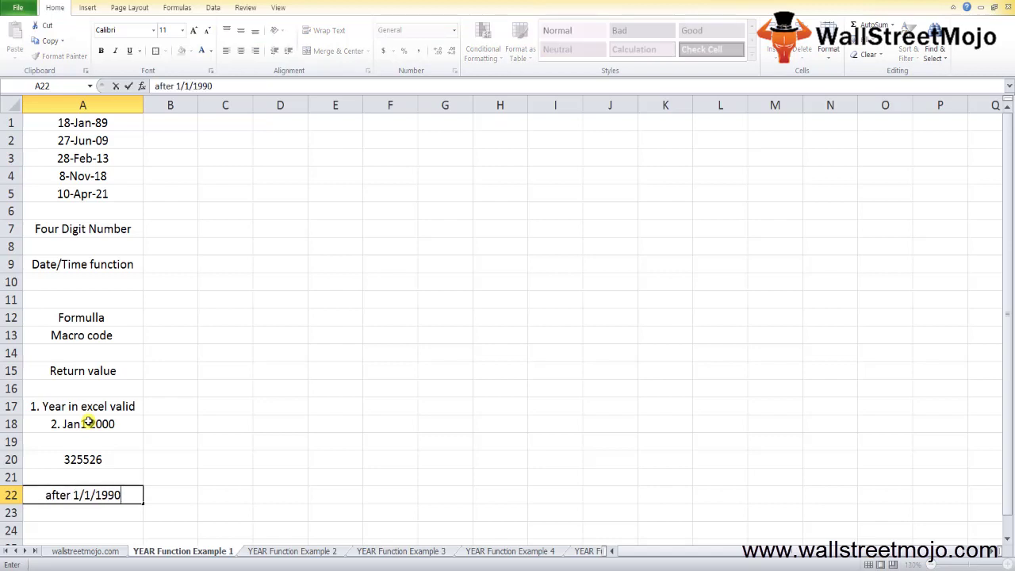
pyautogui.press('Return')
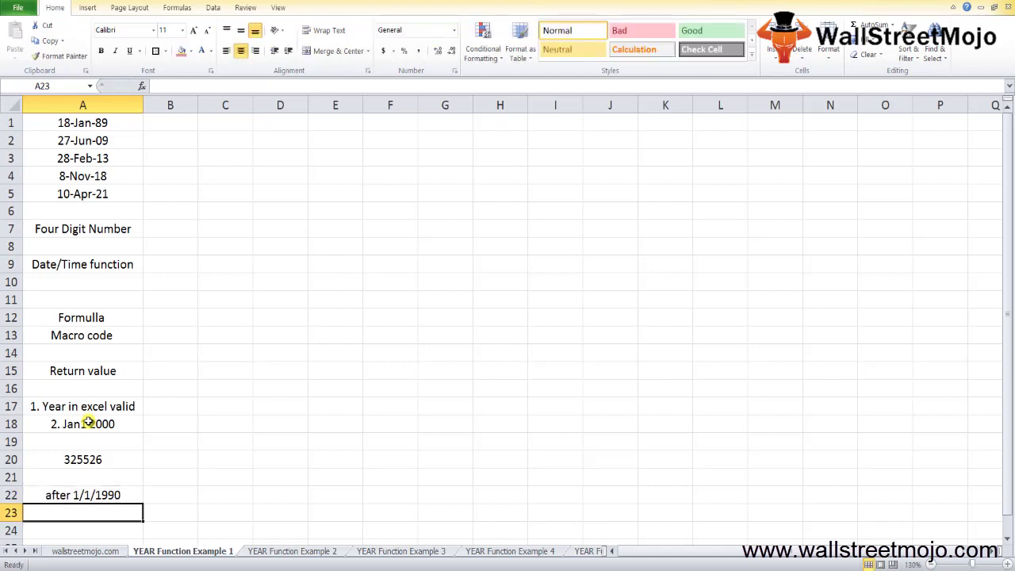
# - Enter the text "today function" in cell A25
pyautogui.press('Down')
pyautogui.press('Down')
pyautogui.press('Down')
pyautogui.press('Down')
pyautogui.press('Down')
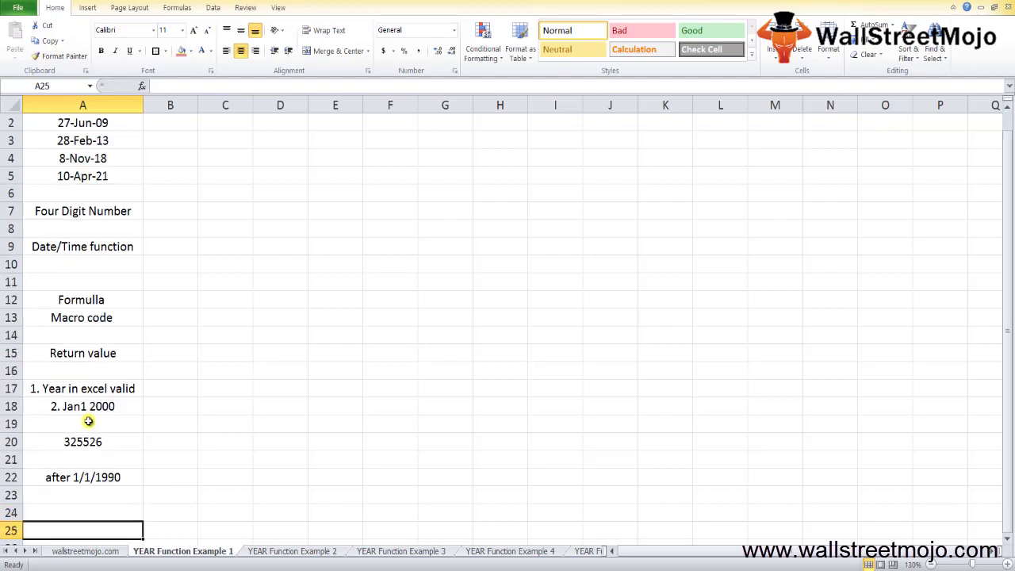
pyautogui.press('Up')
pyautogui.press('Up')
pyautogui.press('Up')
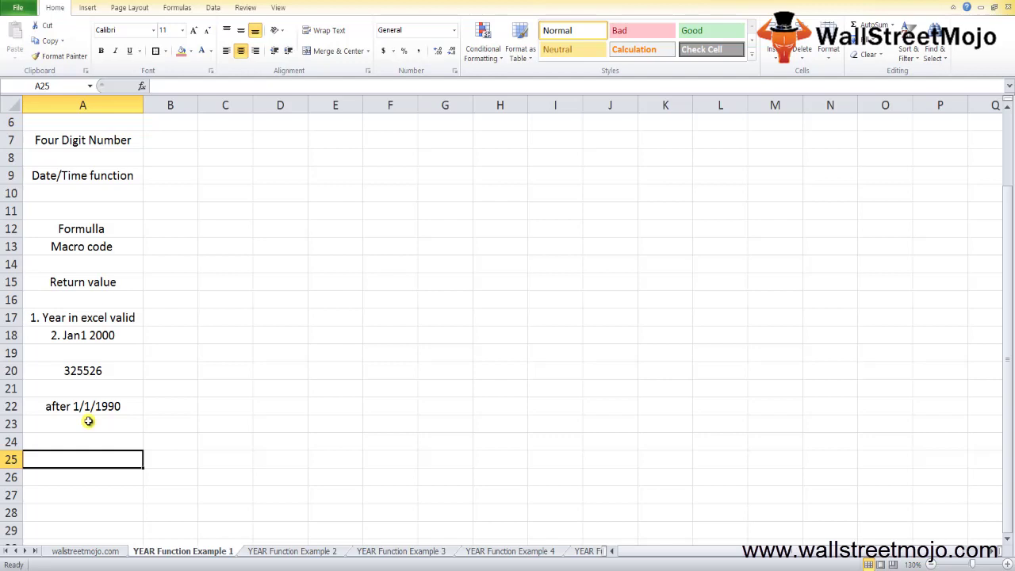
pyautogui.write('today d')
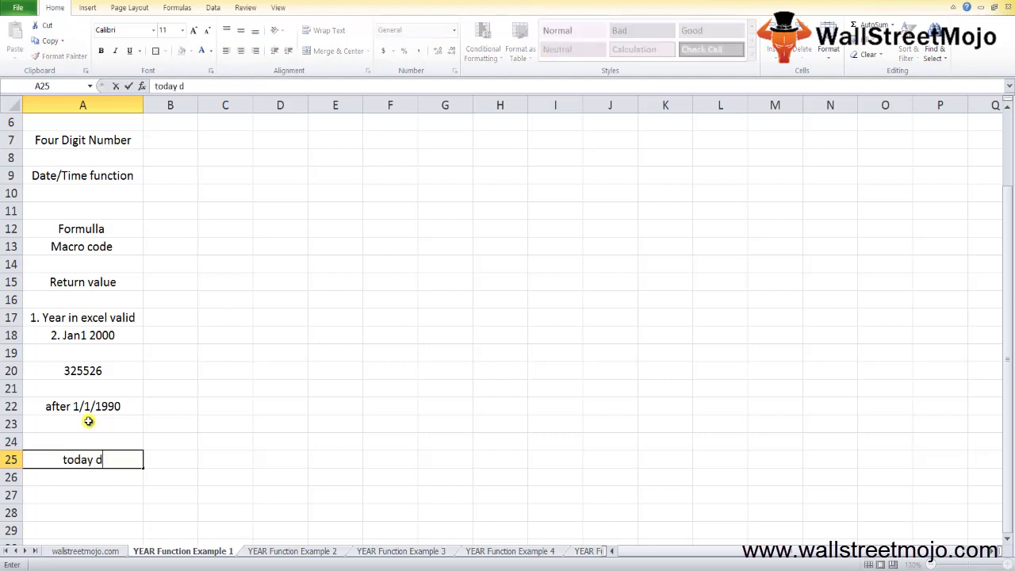
pyautogui.press('BackSpace')
pyautogui.write('function')
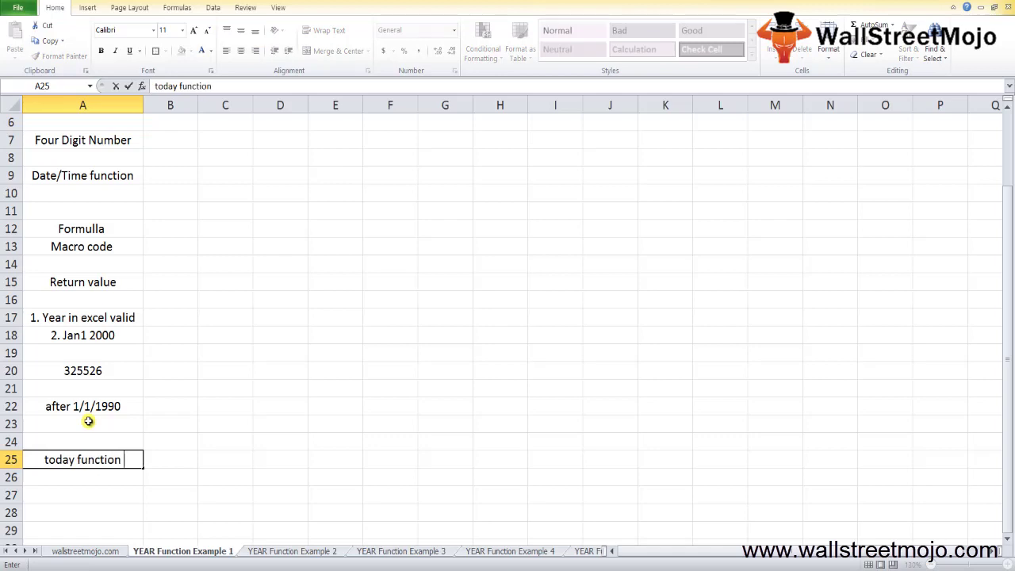
pyautogui.press('Return')
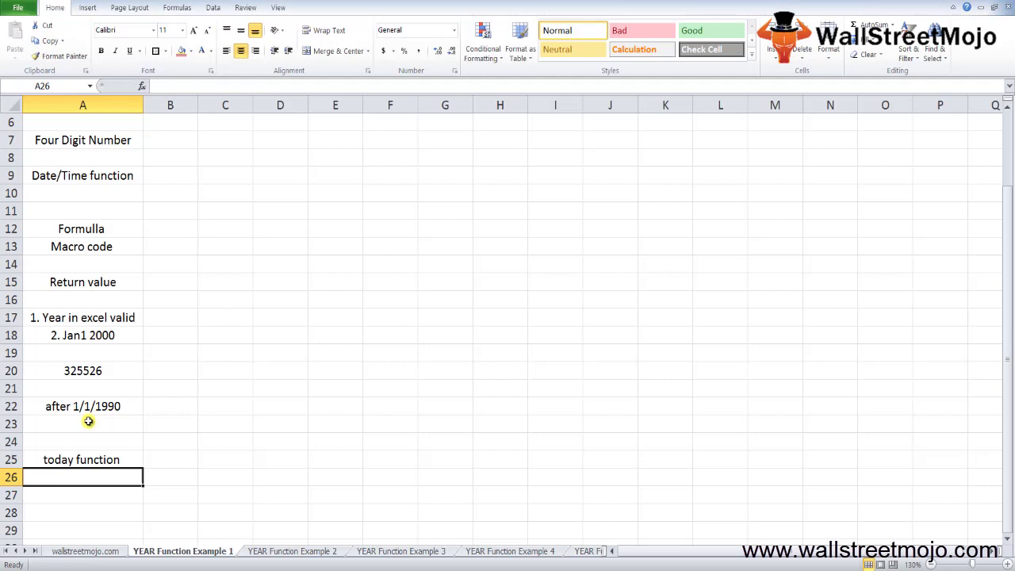
pyautogui.press('Down')
pyautogui.press('Down')
pyautogui.press('Down')
pyautogui.press('Down')
pyautogui.press('Down')
pyautogui.press('Down')
pyautogui.press('Up')
pyautogui.press('Up')
pyautogui.press('Up')
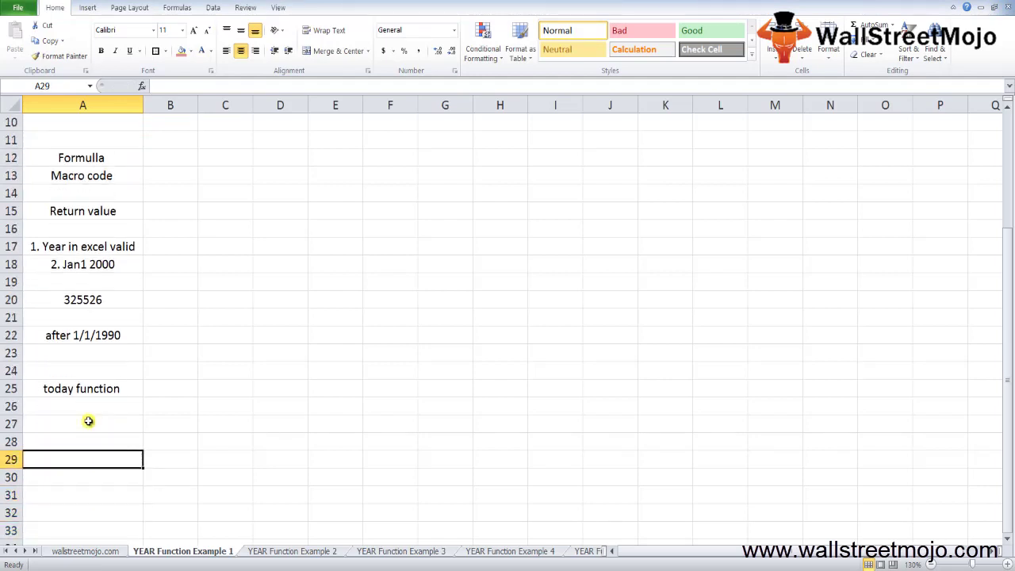
pyautogui.press('Up')
pyautogui.write('1.')
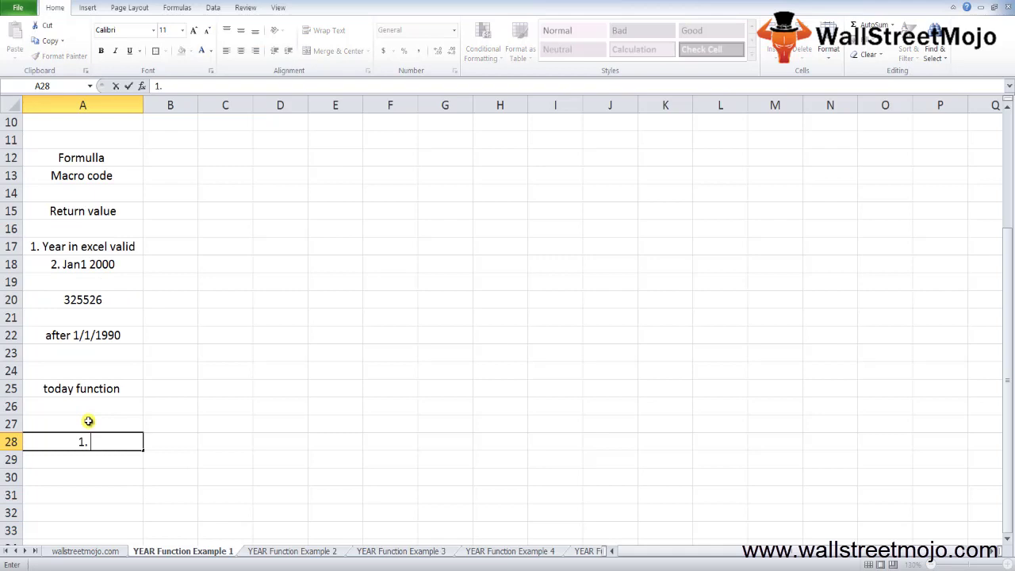
pyautogui.press('BackSpace')
pyautogui.press('BackSpace')
pyautogui.write('=')
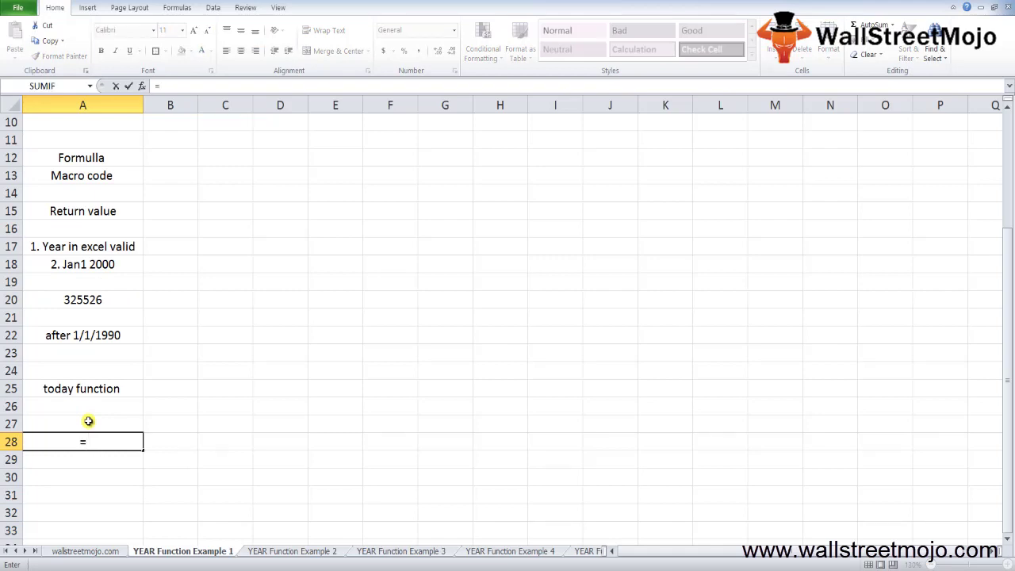
pyautogui.write('year')
pyautogui.press('BackSpace')
pyautogui.press('BackSpace')
pyautogui.press('BackSpace')
pyautogui.press('BackSpace')
pyautogui.press('BackSpace')
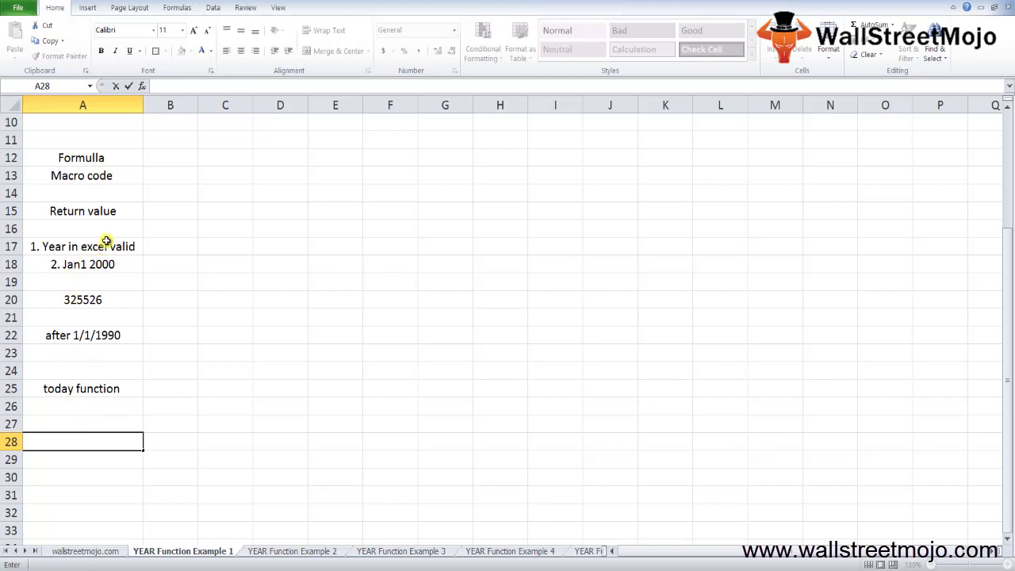
# - Open the arguments of the YEAR function from the Date & Time function library for cell A28, then cancel
pyautogui.click(89, 8)
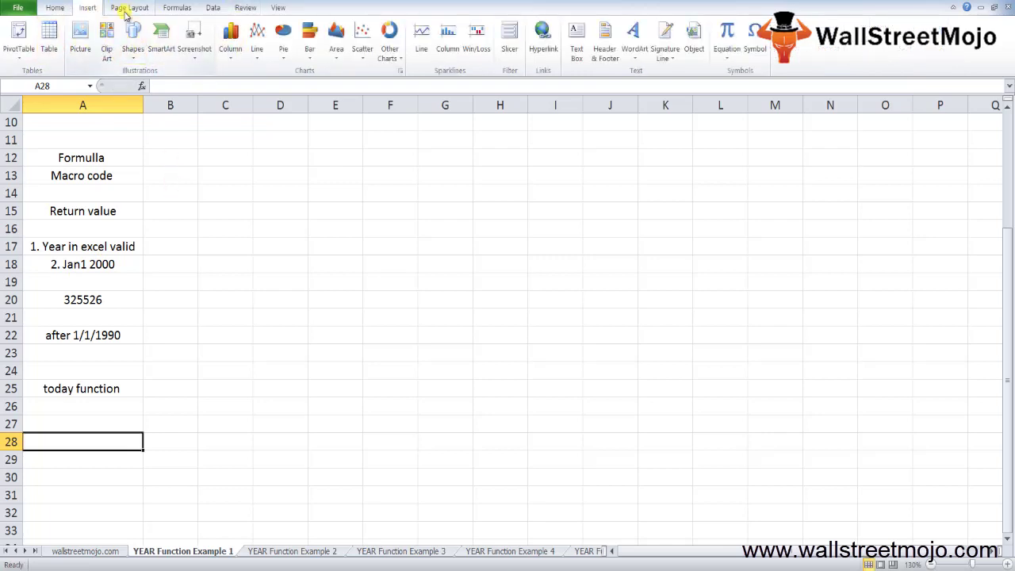
pyautogui.click(178, 9)
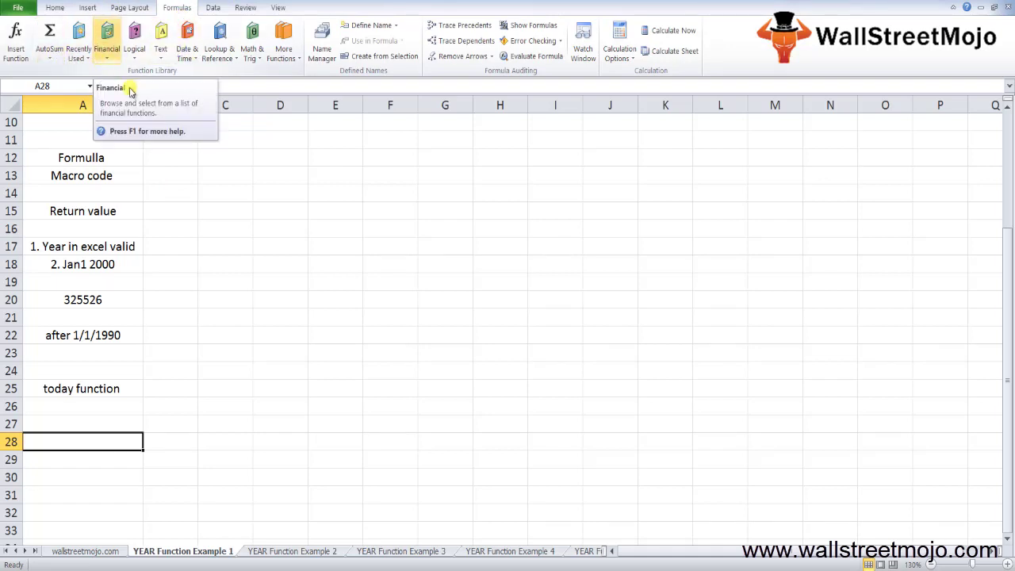
pyautogui.click(188, 57)
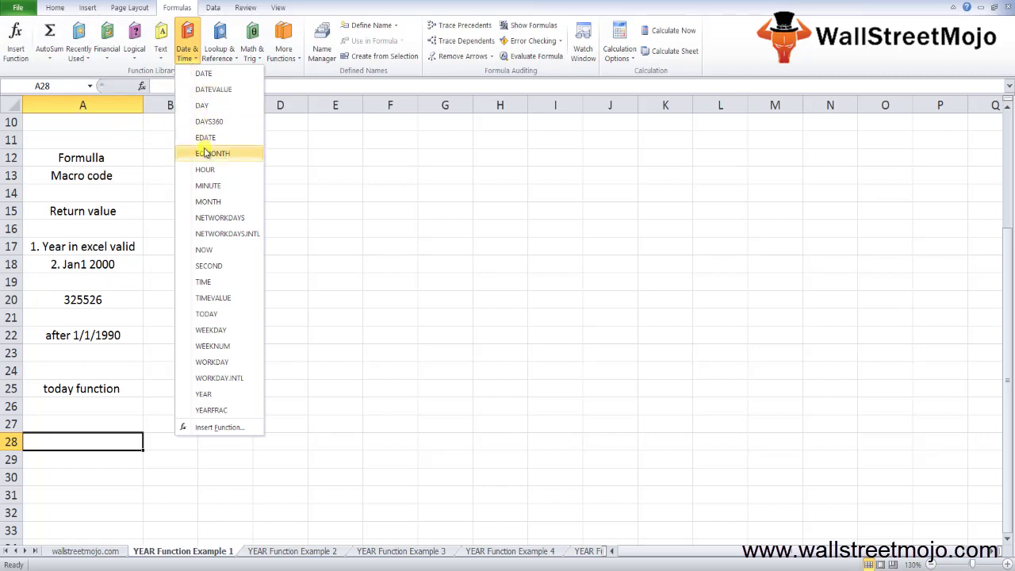
pyautogui.click(204, 395)
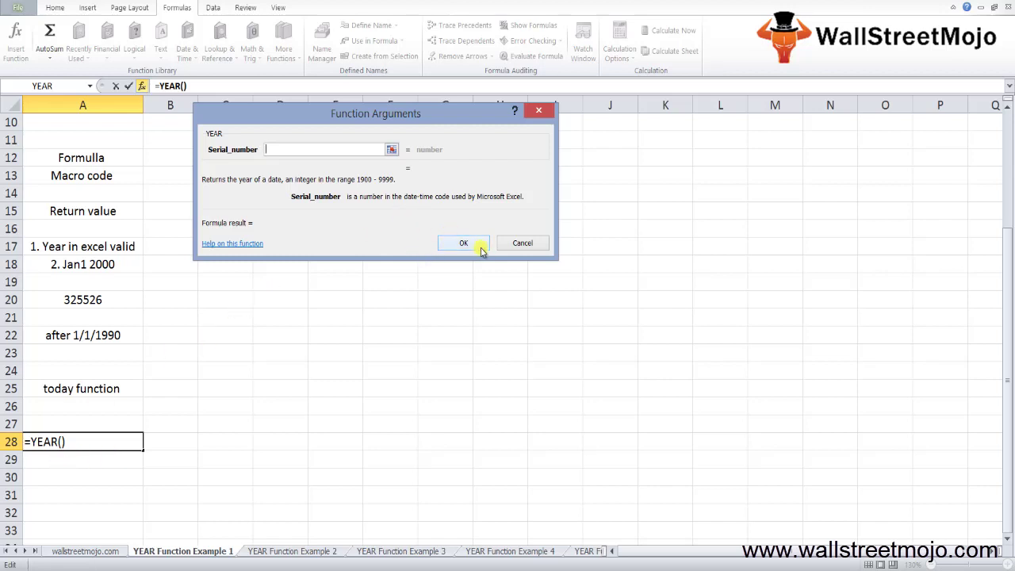
pyautogui.click(511, 246)
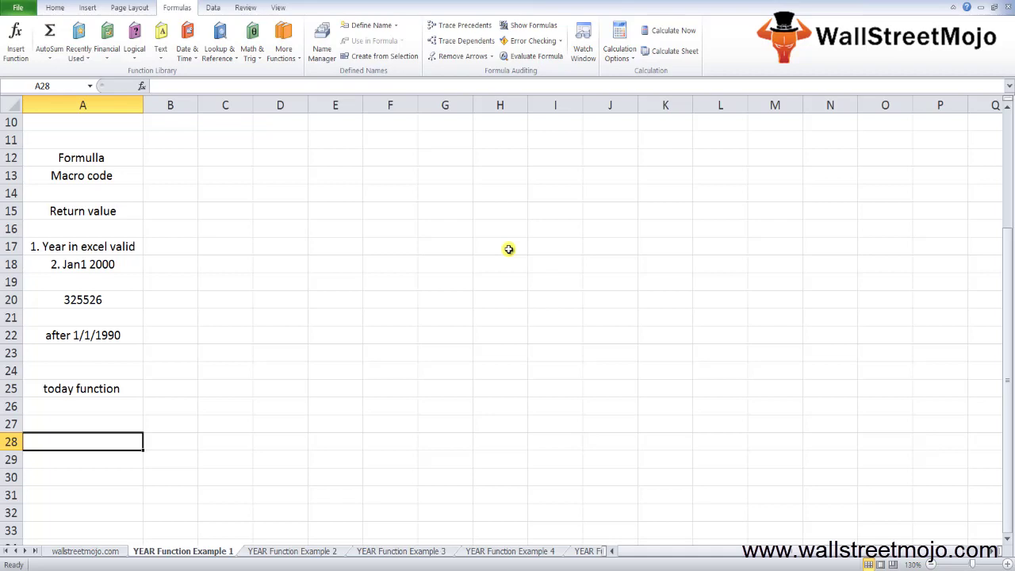
# - Return to the top of the sheet and look over the dates in cells A1:A5
pyautogui.press('Up')
pyautogui.press('Up')
pyautogui.press('Up')
pyautogui.press('Up')
pyautogui.press('Up')
pyautogui.press('Up')
pyautogui.press('Up')
pyautogui.press('Up')
pyautogui.press('Up')
pyautogui.press('Up')
pyautogui.press('Up')
pyautogui.press('Up')
pyautogui.press('Up')
pyautogui.press('Up')
pyautogui.press('Up')
pyautogui.press('Up')
pyautogui.press('Up')
pyautogui.press('Up')
pyautogui.press('Up')
pyautogui.press('Up')
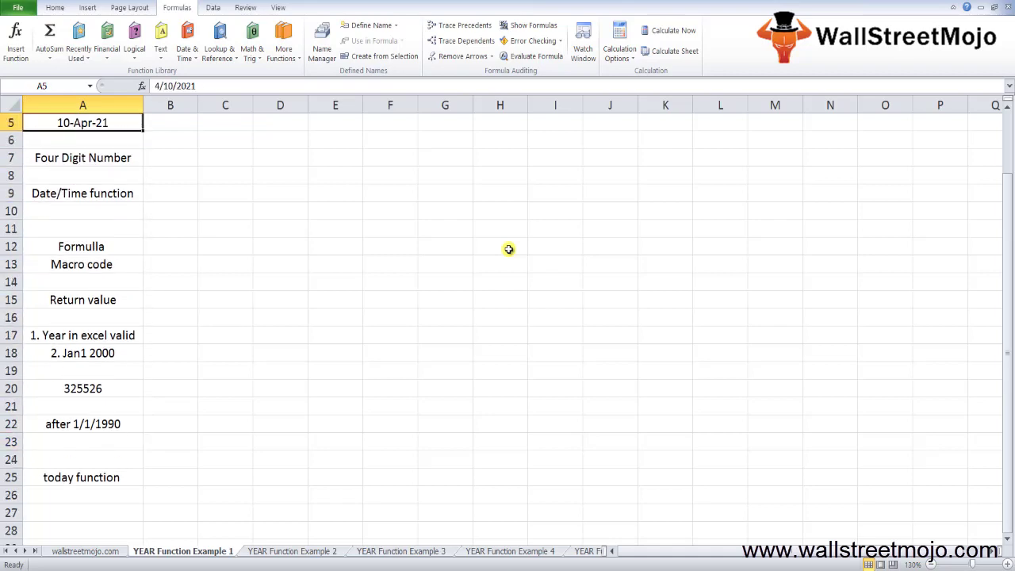
pyautogui.press('Right')
pyautogui.press('Down')
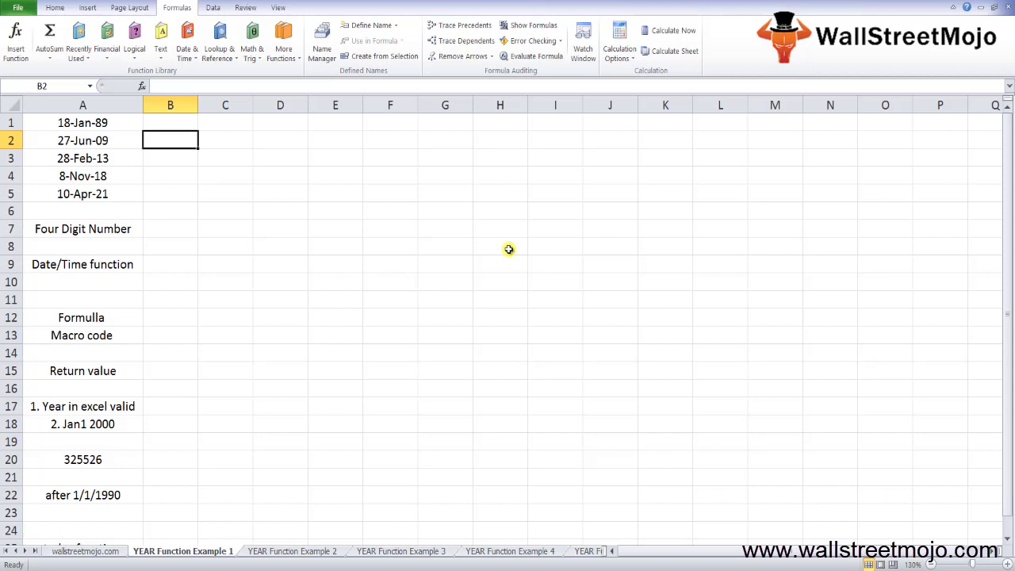
pyautogui.hotkey('ctrl', 'Home')
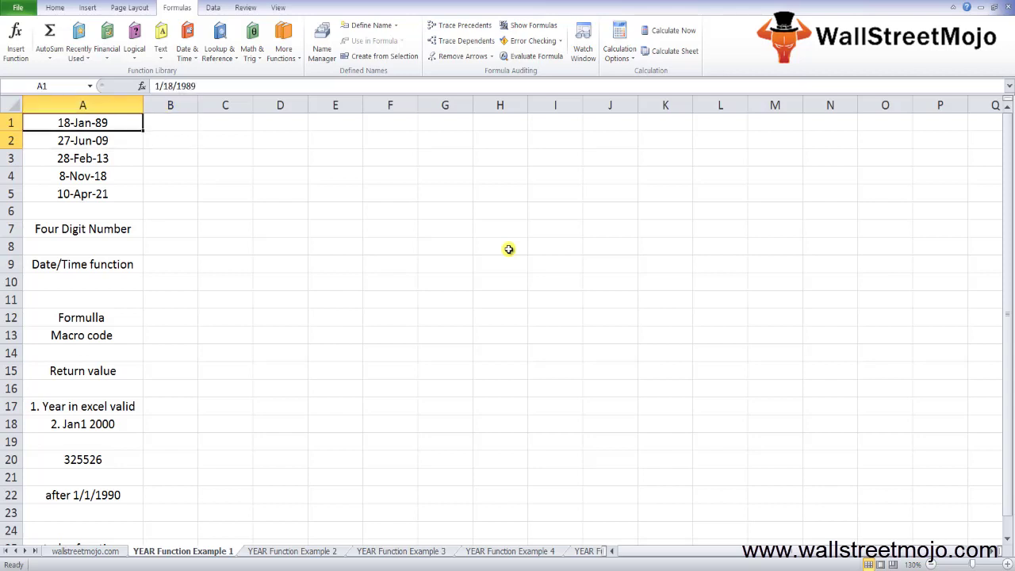
pyautogui.hotkey('shift', 'Down')
pyautogui.hotkey('shift', 'Down')
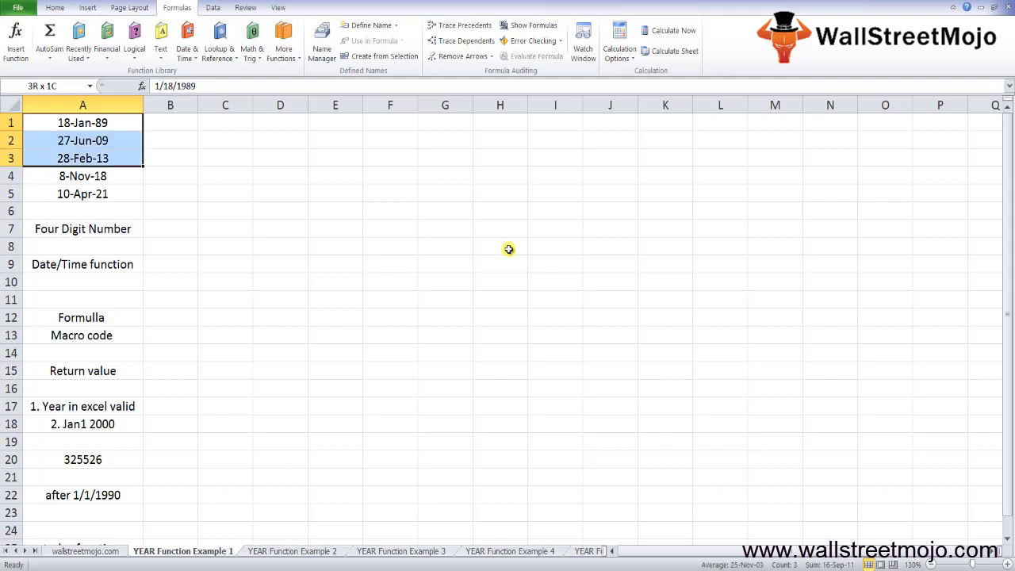
pyautogui.hotkey('shift', 'Down')
pyautogui.press('Down')
pyautogui.press('Down')
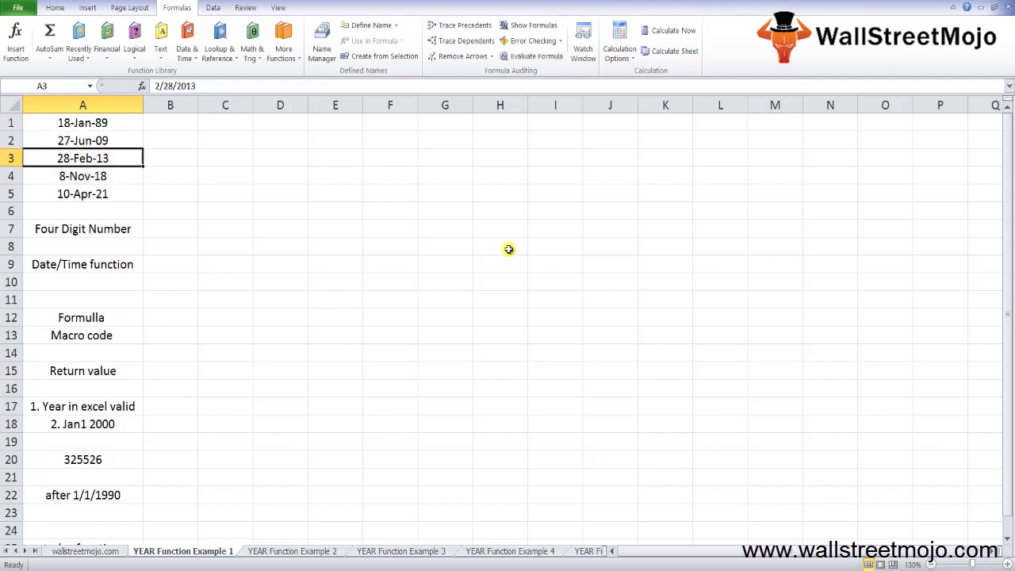
pyautogui.press('Down')
pyautogui.press('Down')
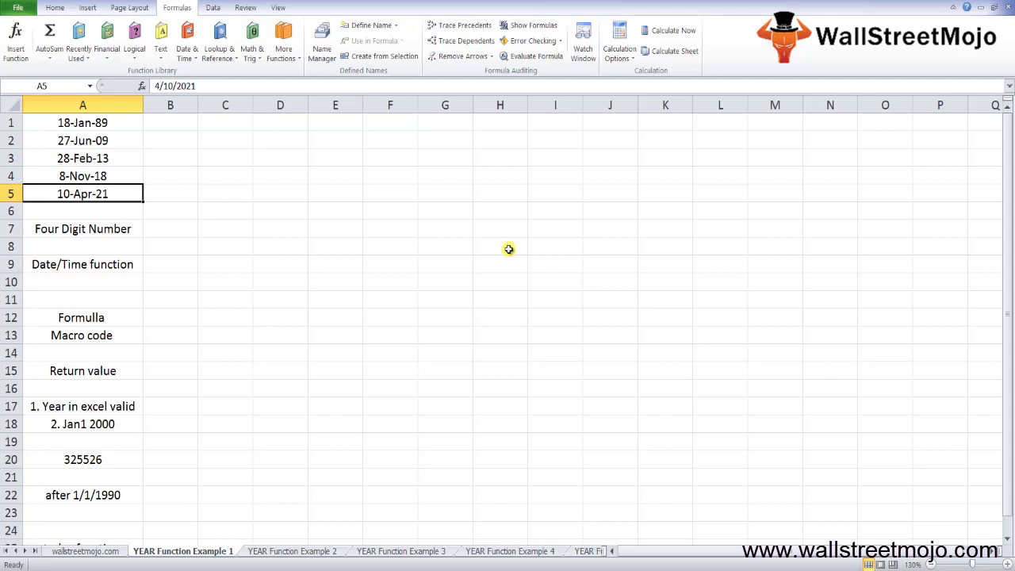
# - Enter the formula =YEAR(A1) in cell B1 to extract the year of the first date
pyautogui.press('Right')
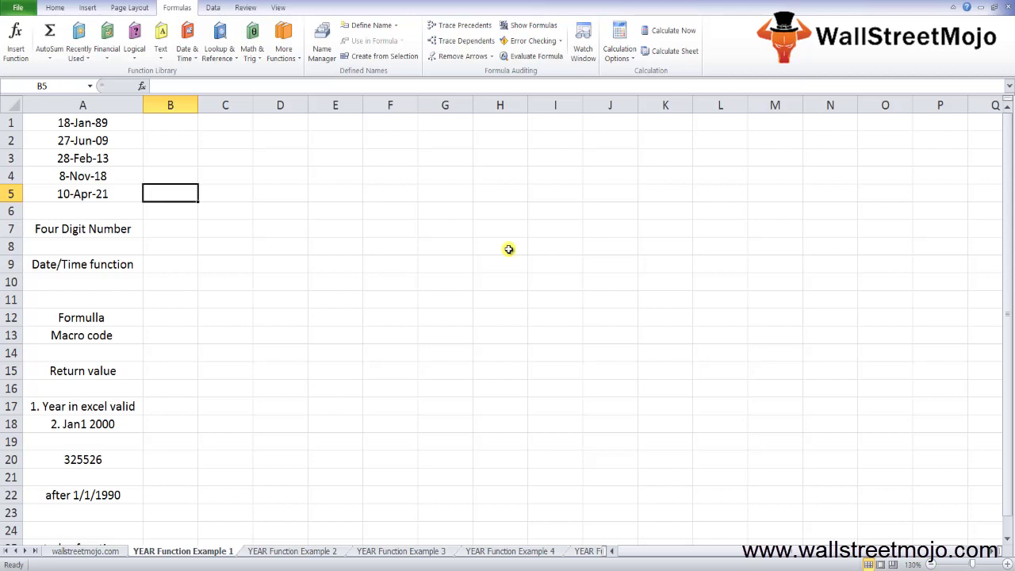
pyautogui.press('Up')
pyautogui.press('Up')
pyautogui.press('Up')
pyautogui.press('Up')
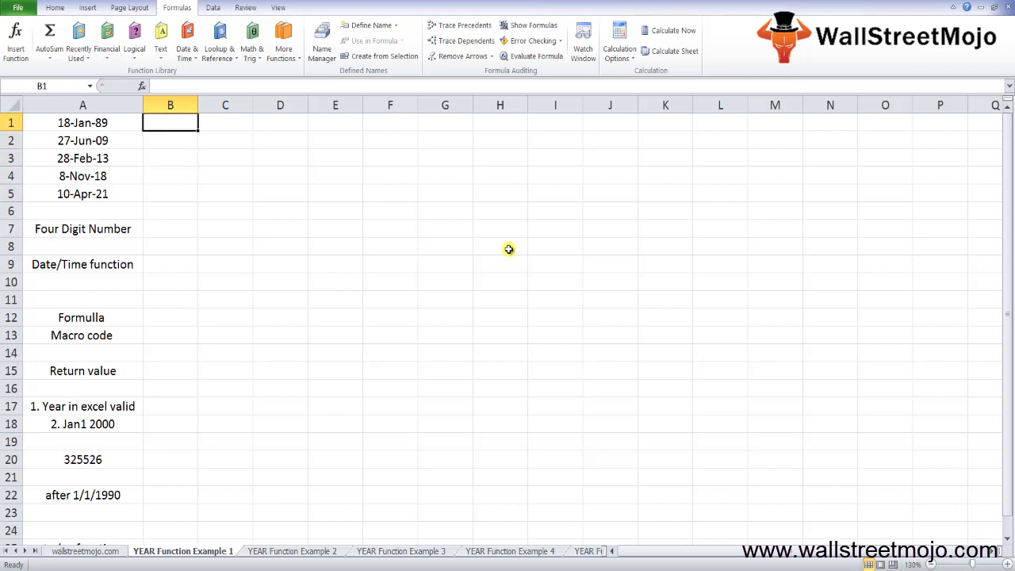
pyautogui.write('=yea')
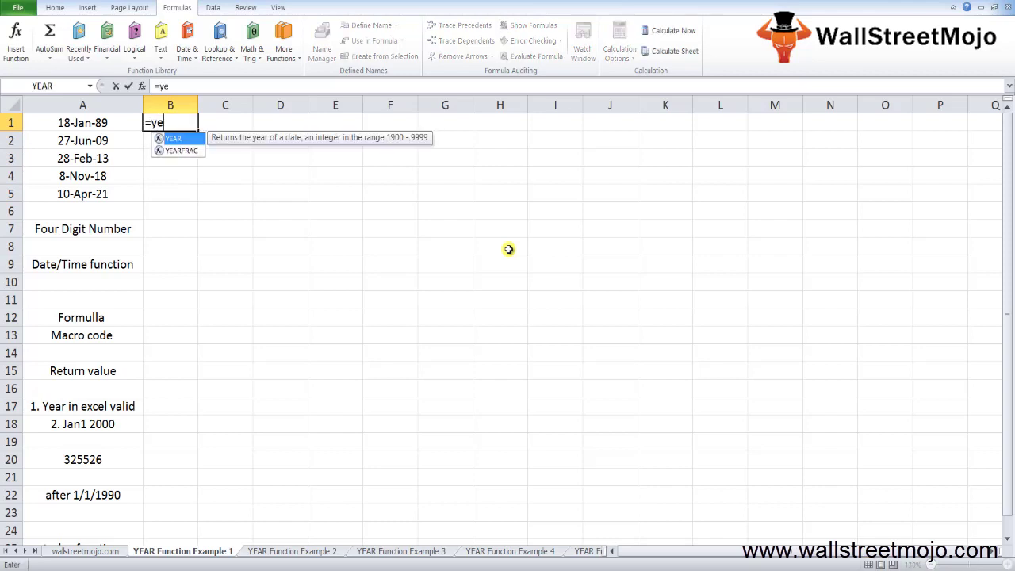
pyautogui.press('Tab')
pyautogui.write('A1')
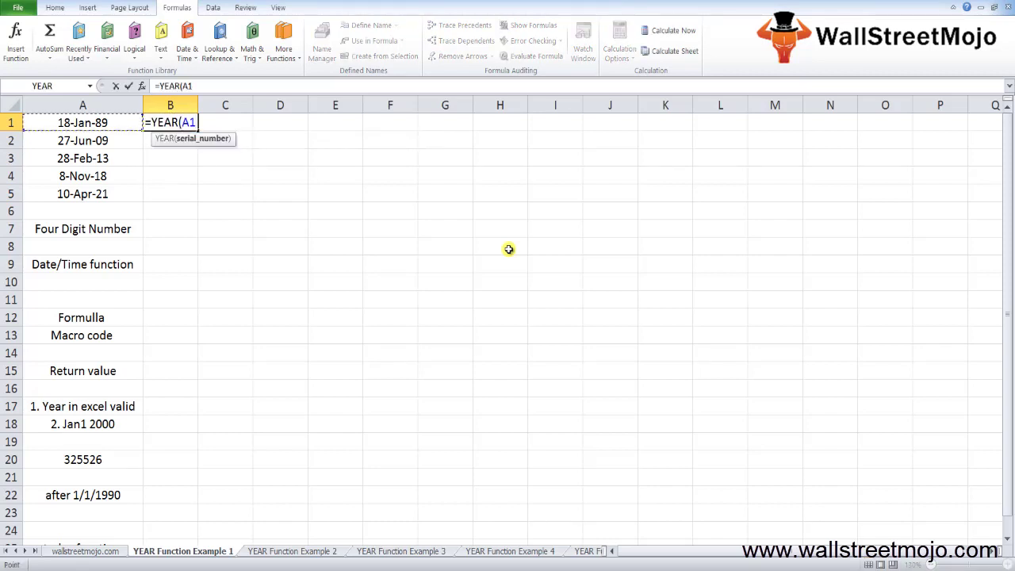
pyautogui.press('Return')
# - Fill the YEAR formula from cell B1 down through cell B5
pyautogui.press('Up')
pyautogui.hotkey('shift', 'Down')
pyautogui.hotkey('shift', 'Down')
pyautogui.hotkey('shift', 'Down')
pyautogui.hotkey('shift', 'Down')
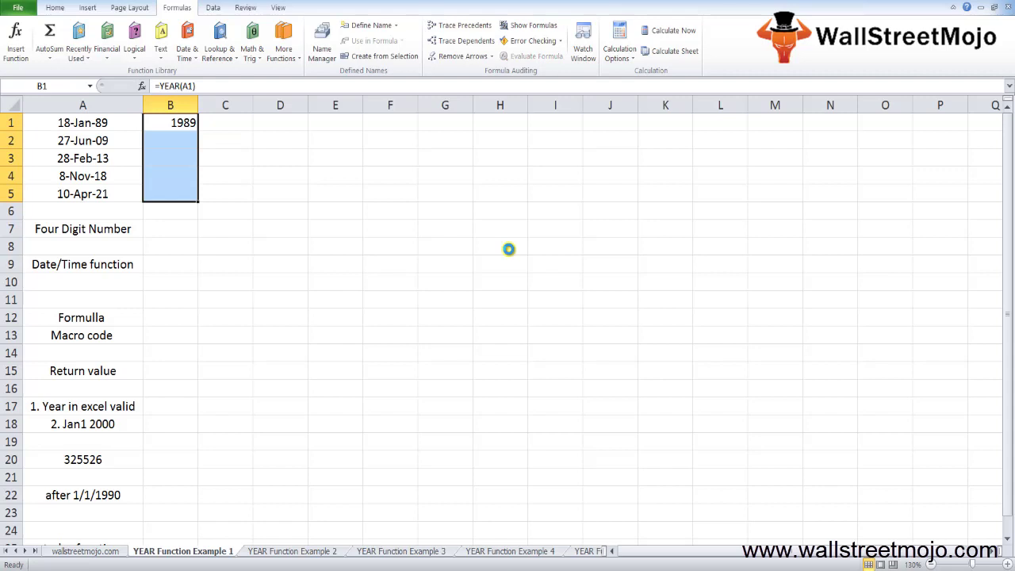
pyautogui.hotkey('ctrl', 'd')
pyautogui.press('Down')
pyautogui.press('Up')
# - Compare the dates in cells A1:A5 with the extracted years in cells B1:B5
pyautogui.press('Left')
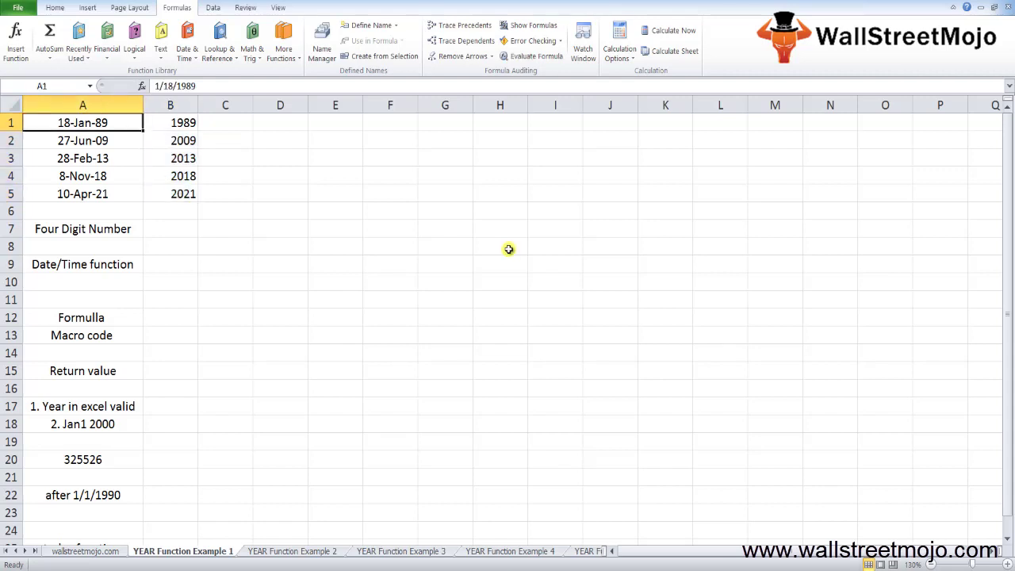
pyautogui.hotkey('shift', 'Down')
pyautogui.hotkey('shift', 'Down')
pyautogui.hotkey('shift', 'Down')
pyautogui.hotkey('shift', 'Down')
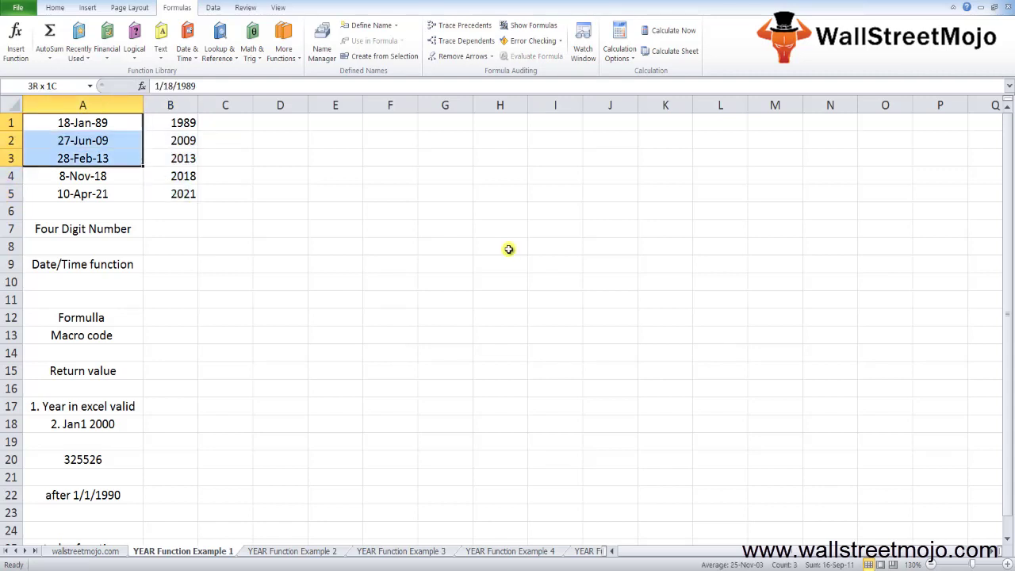
pyautogui.press('Down')
pyautogui.press('Up')
pyautogui.press('Down')
pyautogui.press('Down')
pyautogui.press('Down')
pyautogui.press('Down')
pyautogui.press('Down')
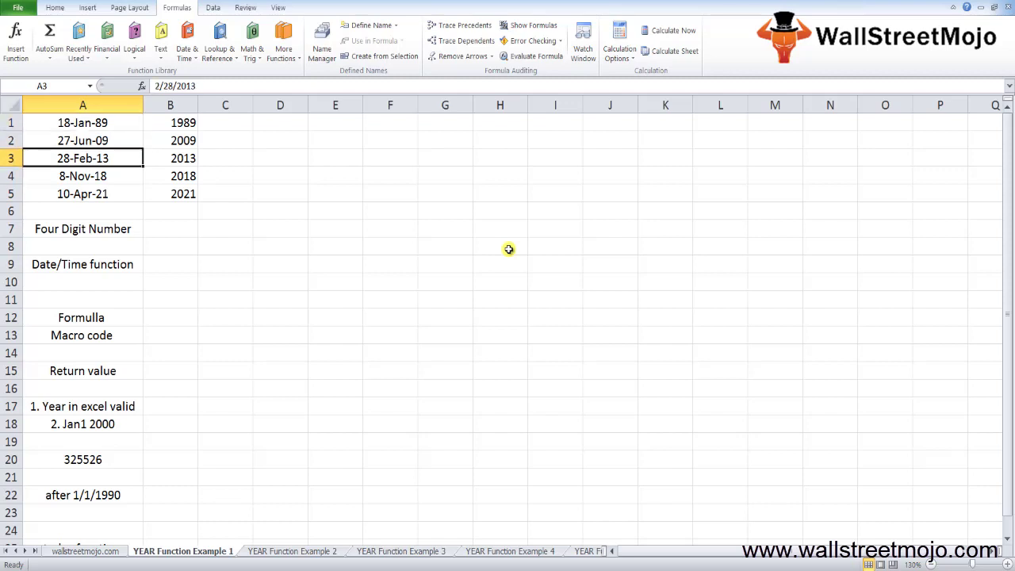
pyautogui.press('Right')
pyautogui.press('Up')
pyautogui.press('Up')
pyautogui.hotkey('shift', 'Up')
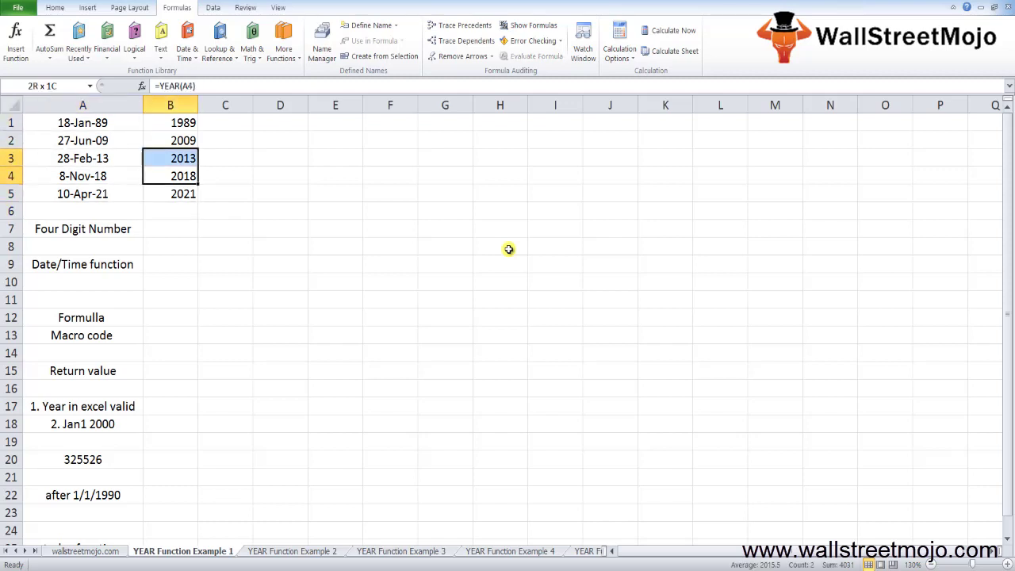
pyautogui.hotkey('shift', 'Up')
pyautogui.hotkey('shift', 'Up')
pyautogui.press('Down')
pyautogui.press('Down')
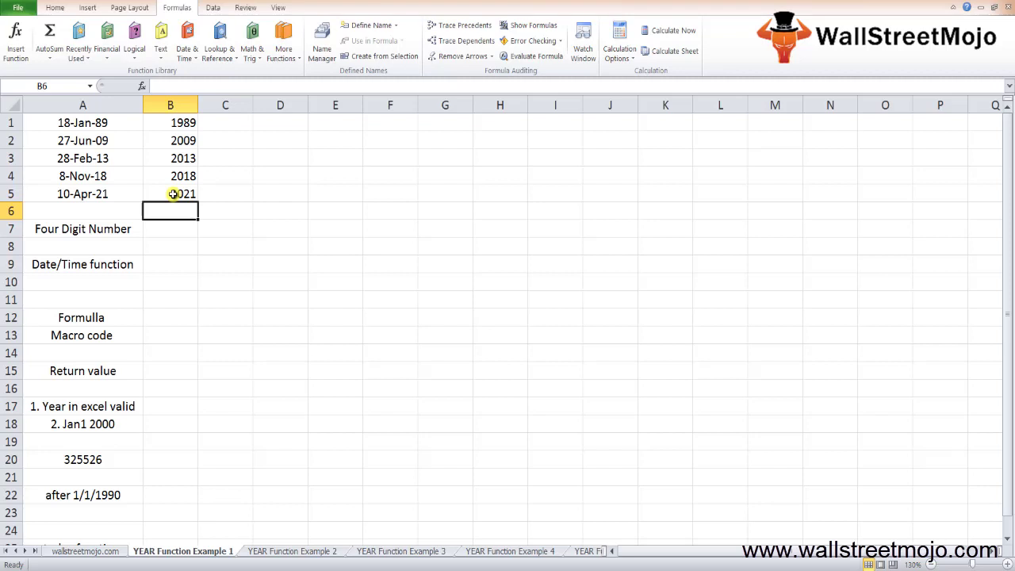
# - Re-enter the formula in cell B2 as =YEAR(A2), keeping that cell selected
pyautogui.press('Up')
pyautogui.press('Up')
pyautogui.press('Up')
pyautogui.press('Up')
pyautogui.press('Up')
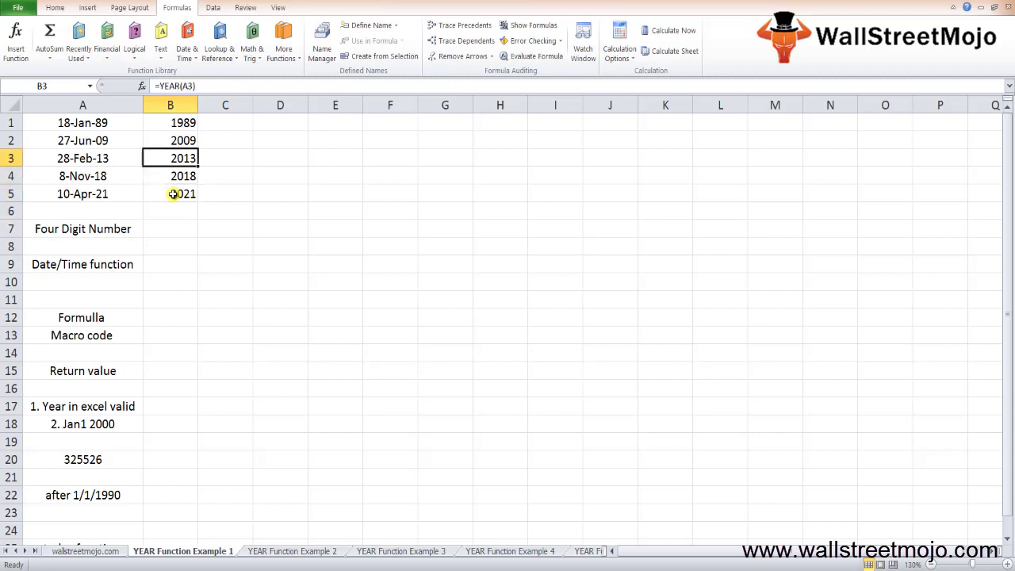
pyautogui.press('Down')
pyautogui.write('=yea')
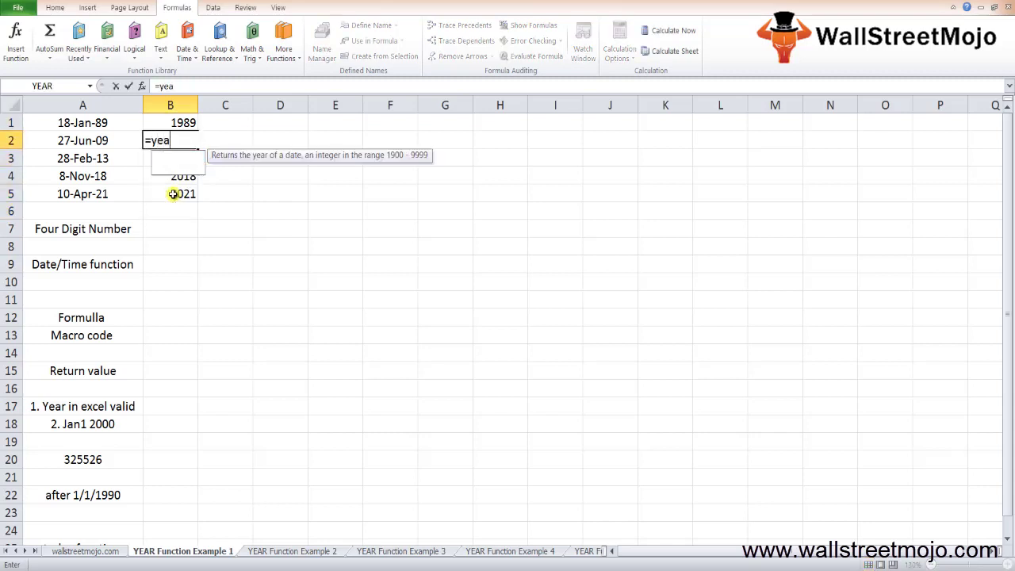
pyautogui.press('Tab')
pyautogui.write('A2')
pyautogui.hotkey('ctrl', 'Return')
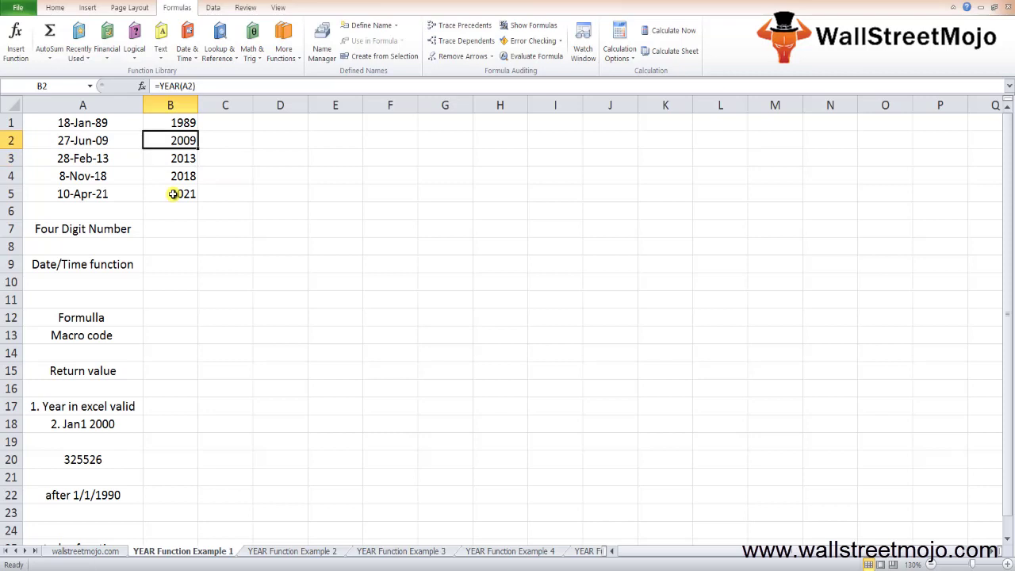
# - Check the YEAR formulas in the cells below B2 and select the range B2:B5
pyautogui.press('Down')
pyautogui.press('Down')
pyautogui.press('Down')
pyautogui.press('Up')
pyautogui.press('Up')
pyautogui.press('Down')
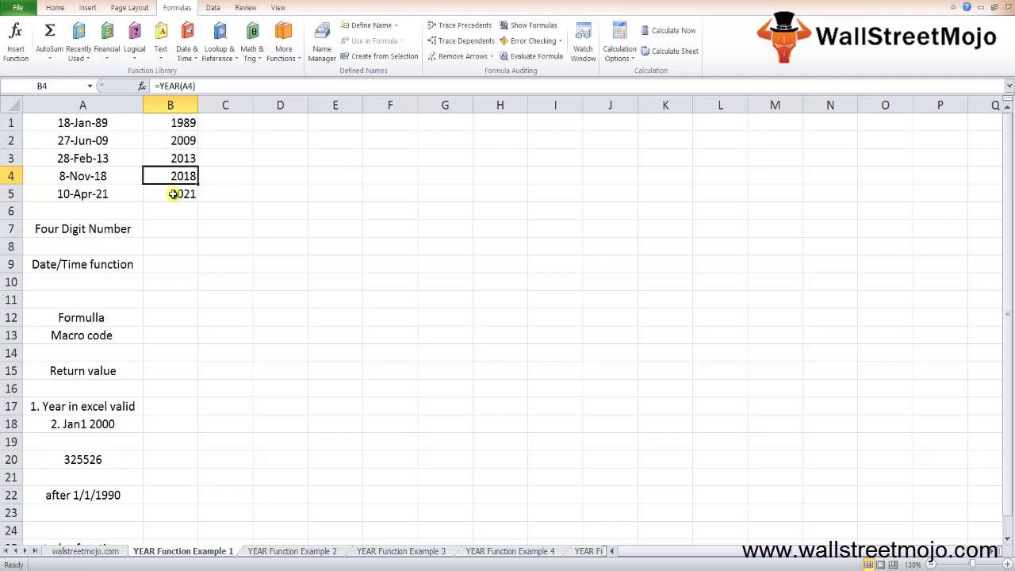
pyautogui.press('Up')
pyautogui.press('Up')
pyautogui.hotkey('shift', 'Down')
pyautogui.hotkey('shift', 'Down')
pyautogui.hotkey('shift', 'Down')
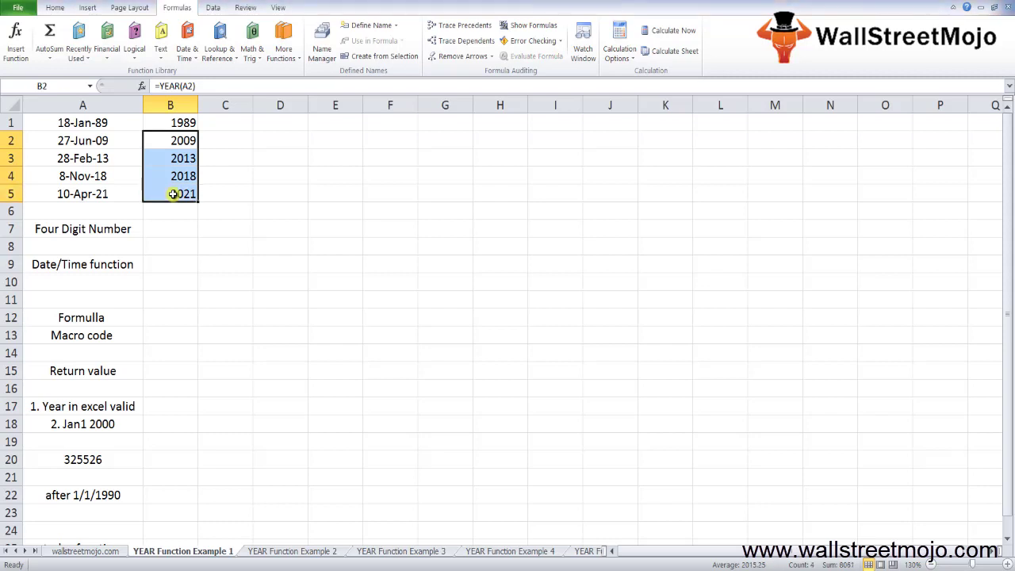
# - Clear the YEAR formulas from cells B2:B5, keeping the formula in cell B1
pyautogui.hotkey('shift', 'Up')
pyautogui.hotkey('shift', 'Up')
pyautogui.hotkey('shift', 'Up')
pyautogui.hotkey('shift', 'Down')
pyautogui.hotkey('shift', 'Down')
pyautogui.hotkey('shift', 'Down')
pyautogui.press('Delete')
pyautogui.press('Up')
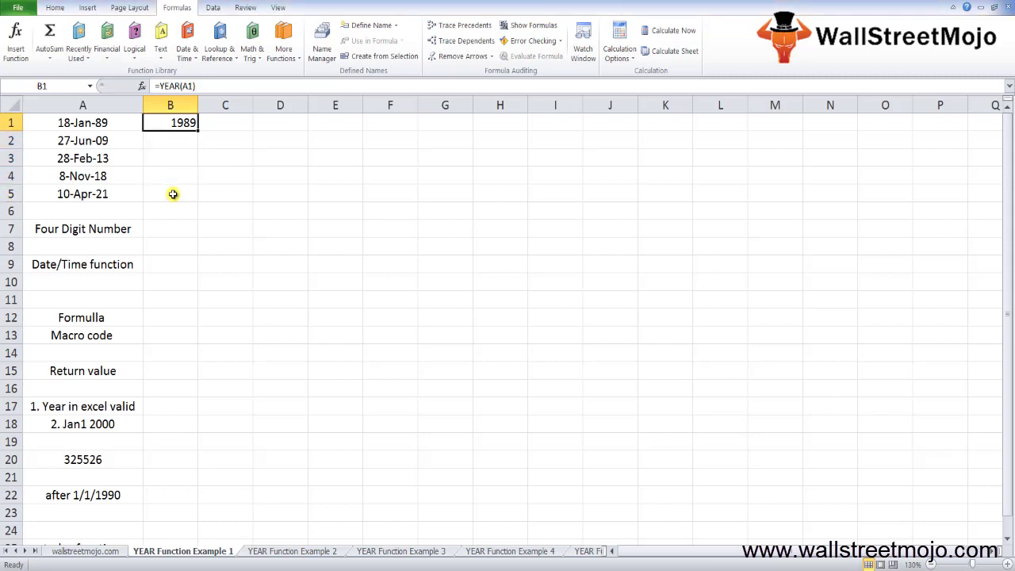
# - Fill the YEAR formula from cell B1 down through B5 again
pyautogui.hotkey('shift', 'Down')
pyautogui.hotkey('shift', 'Down')
pyautogui.hotkey('shift', 'Down')
pyautogui.hotkey('shift', 'Down')
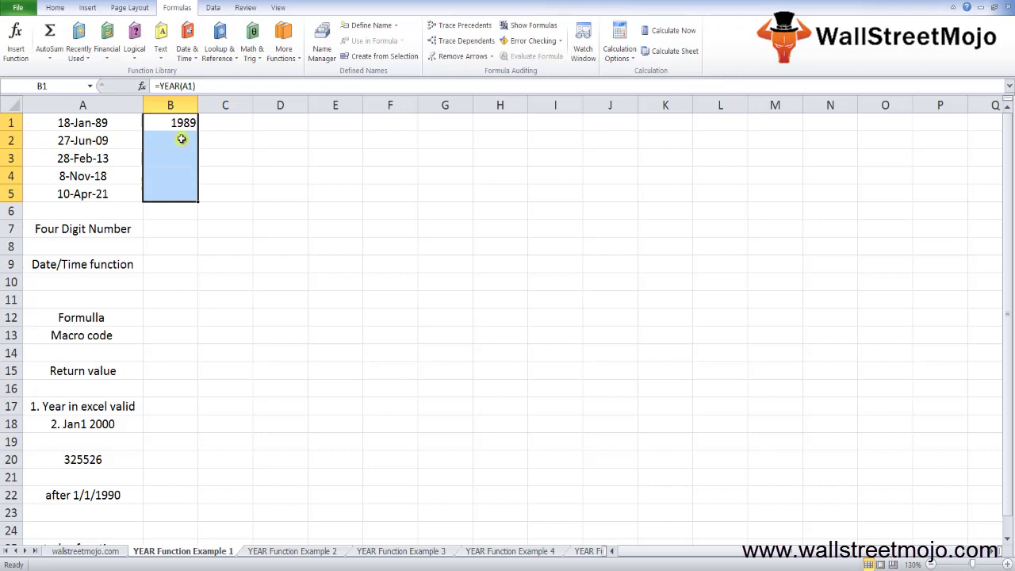
pyautogui.hotkey('ctrl', 'd')
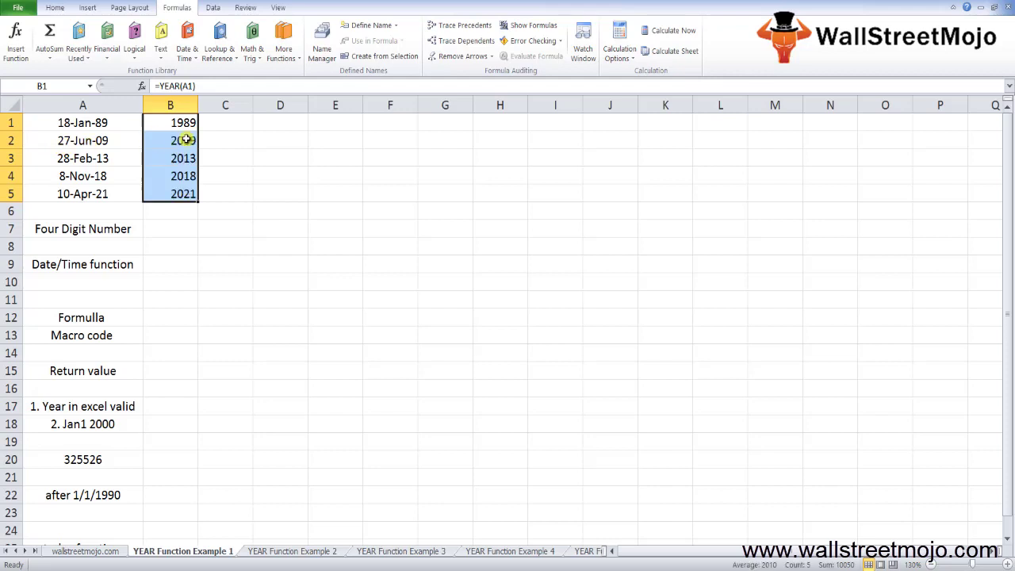
# - Select the filled range B2:B5 on the YEAR Function Example 1 sheet and delete its contents
pyautogui.hotkey('ctrl', 'pagedown')
pyautogui.hotkey('ctrl', 'pageup')
pyautogui.click(185, 139)
pyautogui.hotkey('shift', 'Down')
pyautogui.hotkey('shift', 'Down')
pyautogui.hotkey('shift', 'Down')
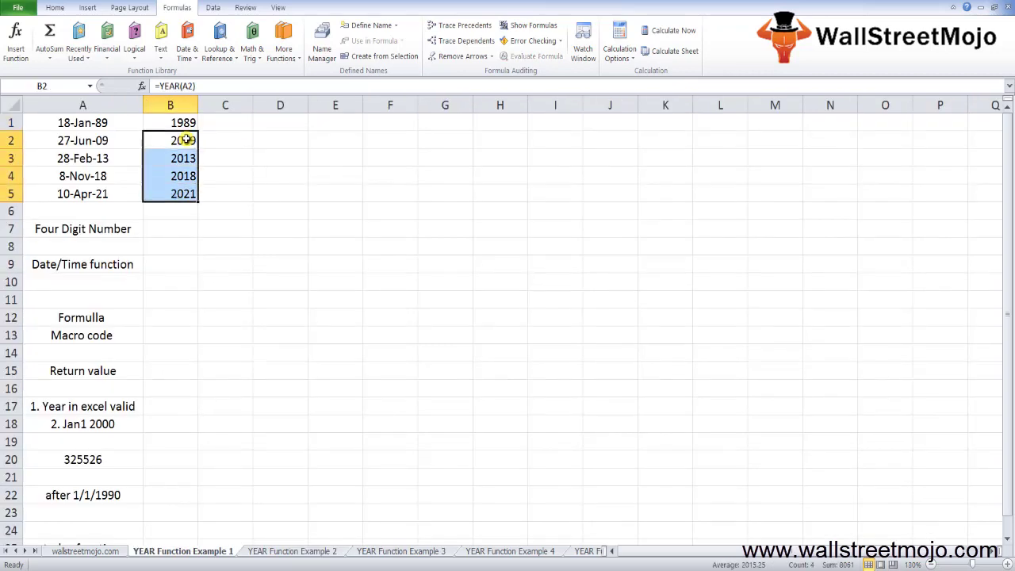
pyautogui.press('Delete')
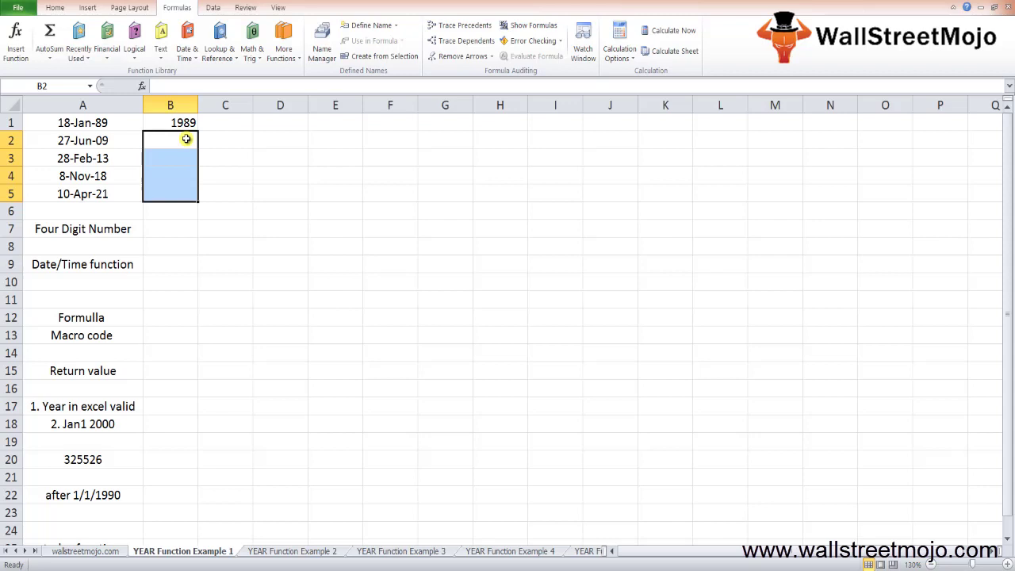
# - Switch to the YEAR Function Example 2 sheet
pyautogui.press('Down')
pyautogui.press('Right')
pyautogui.press('Right')
pyautogui.press('Right')
pyautogui.hotkey('ctrl', 'pagedown')
pyautogui.press('Up')
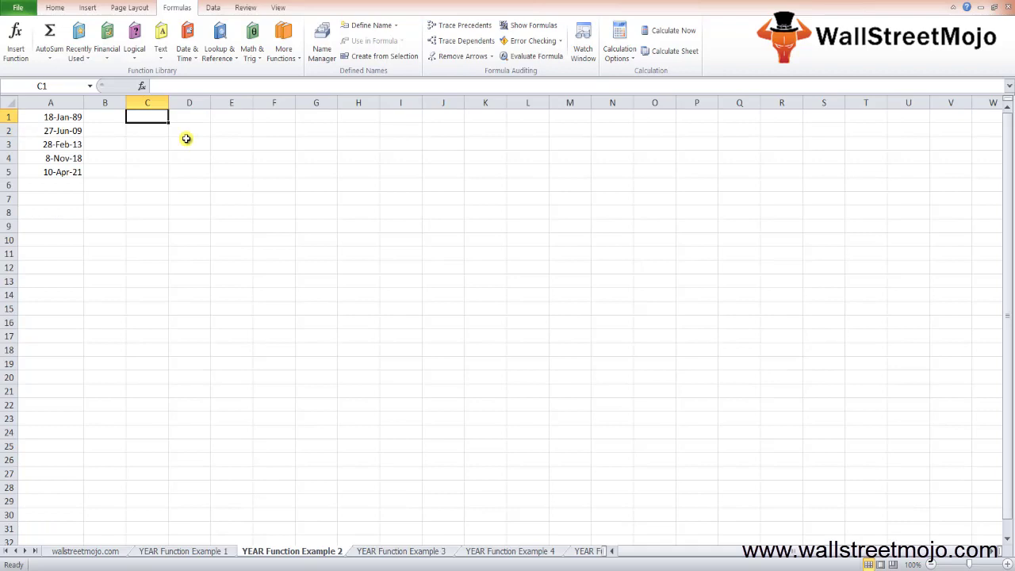
# - Enter the notes Data, Count and Converting in cells C8, C9 and C10
pyautogui.press('Down')
pyautogui.press('Down')
pyautogui.press('Down')
pyautogui.press('Down')
pyautogui.press('Down')
pyautogui.press('Down')
pyautogui.press('Down')
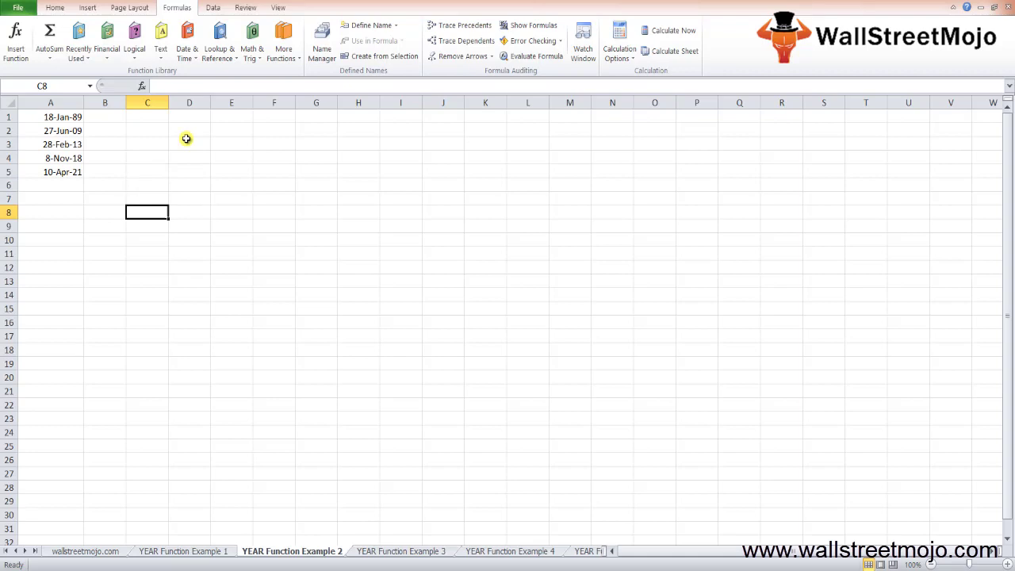
pyautogui.write('Data')
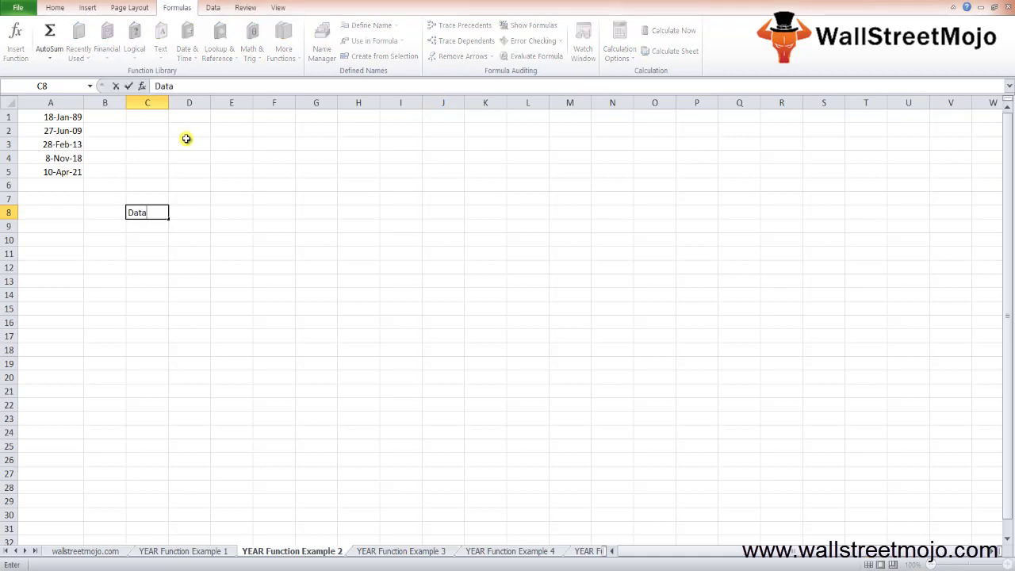
pyautogui.press('Return')
pyautogui.write('Count')
pyautogui.press('Return')
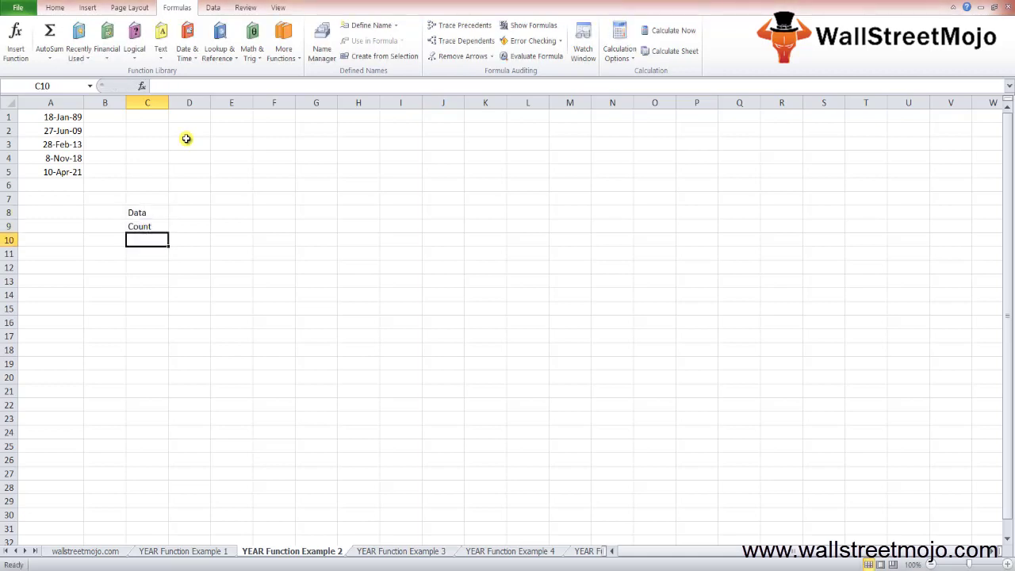
pyautogui.write('Converting')
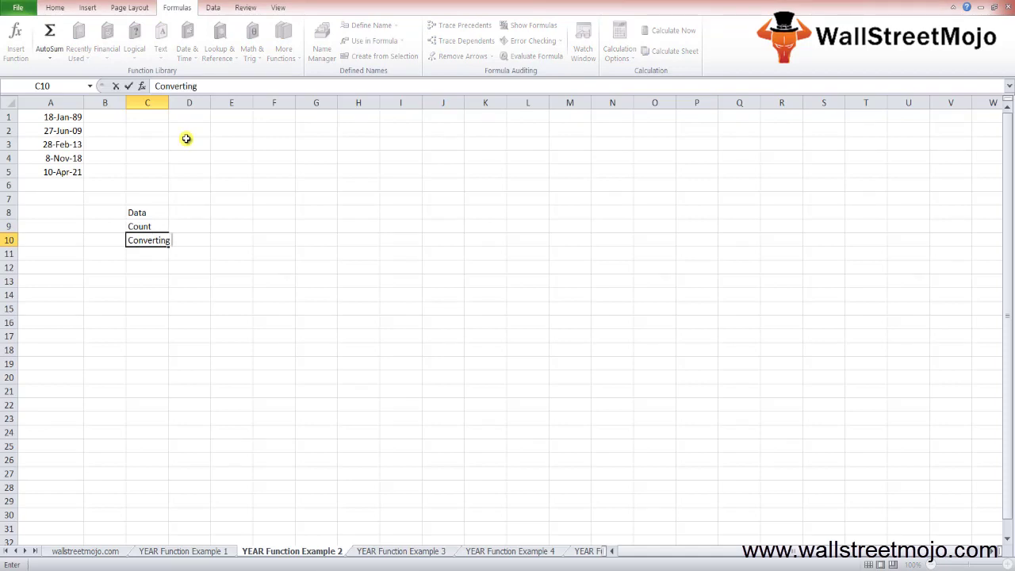
pyautogui.press('Return')
# - Enter the notes "Finding out", "Making a series of dates by year" and "Nth day" in cells C11 to C13
pyautogui.write('Finding out')
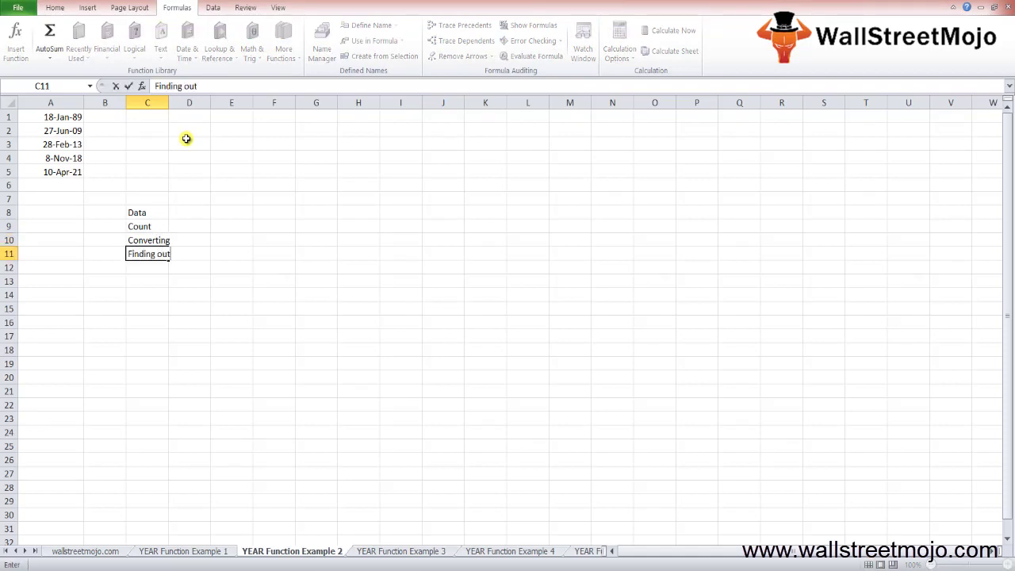
pyautogui.press('Return')
pyautogui.write('Making a')
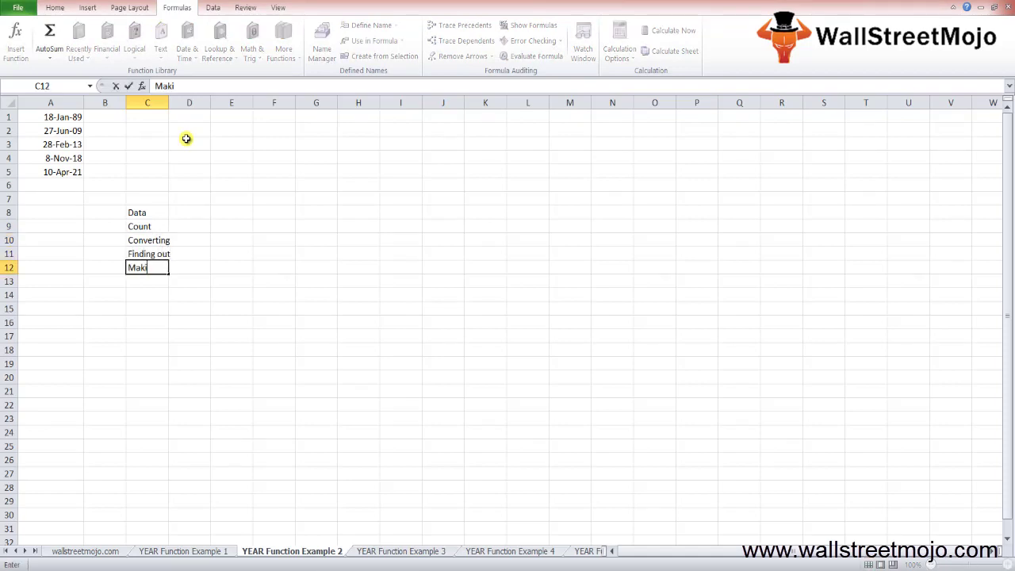
pyautogui.write('ries of date')
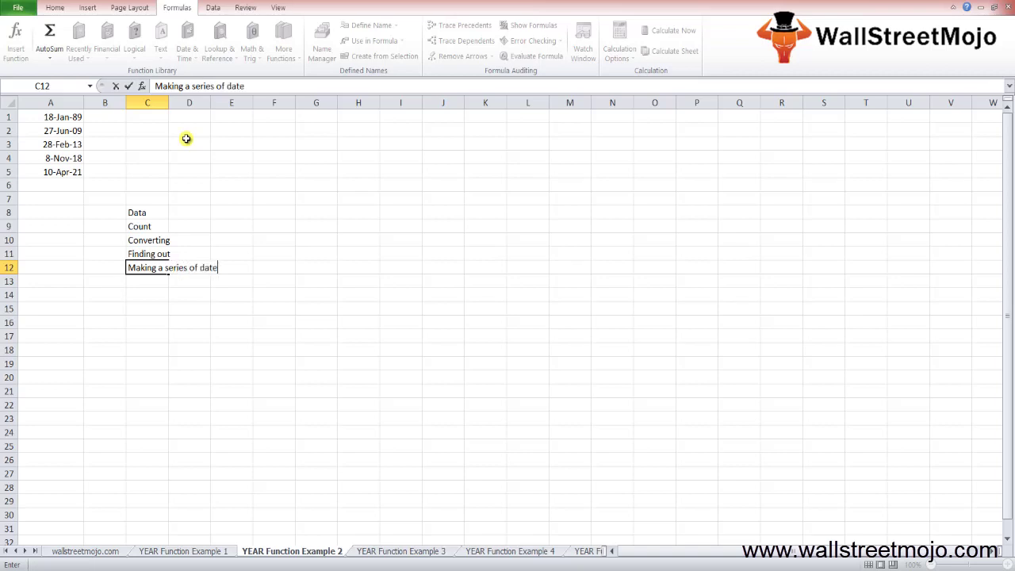
pyautogui.write('s by year')
pyautogui.press('Return')
pyautogui.write('Nth day')
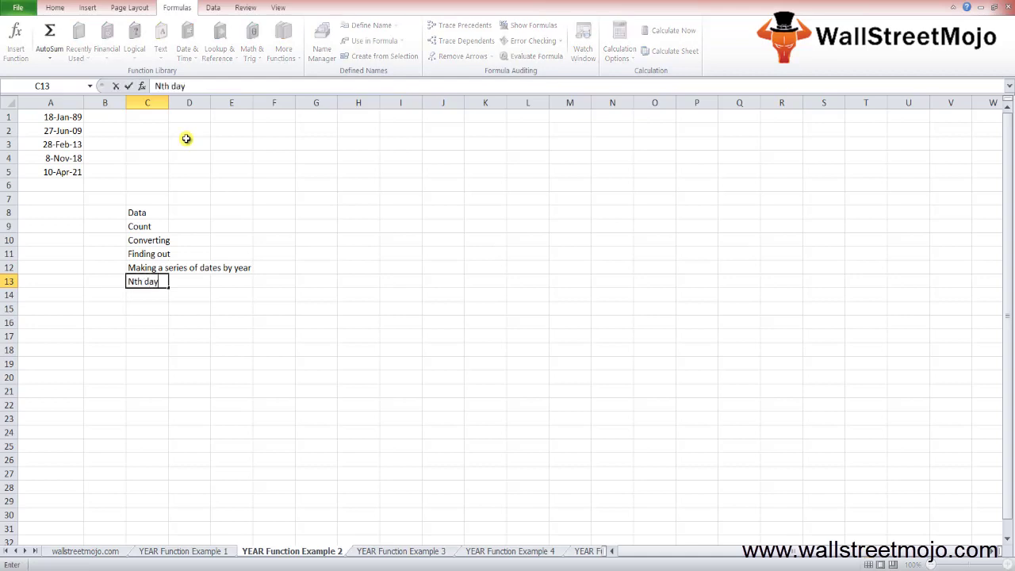
pyautogui.press('Return')
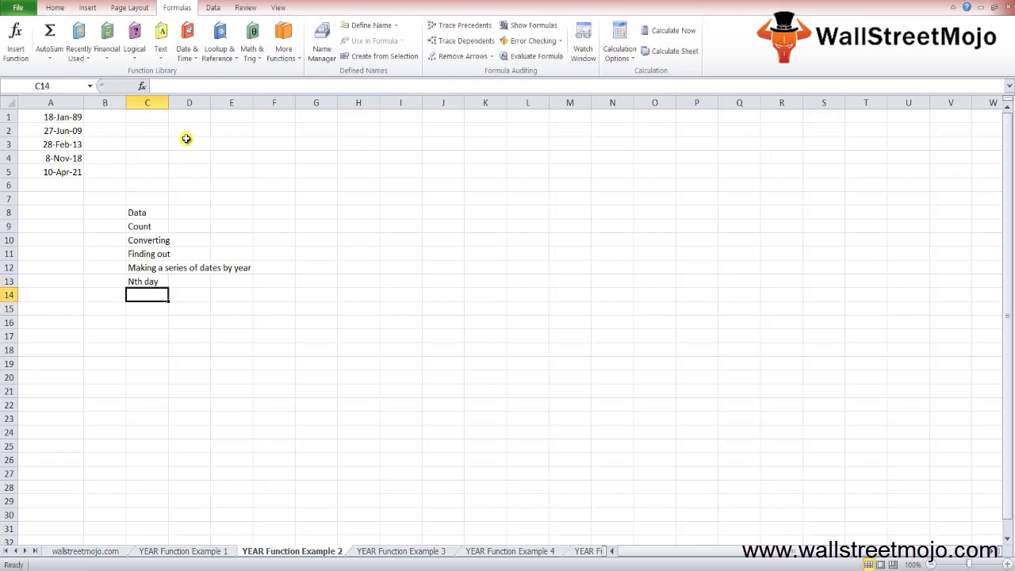
# - Leave row 14 blank and enter "Years to date", "Percent of year" and "Fiscal year" in cells C15 to C17
pyautogui.press('Return')
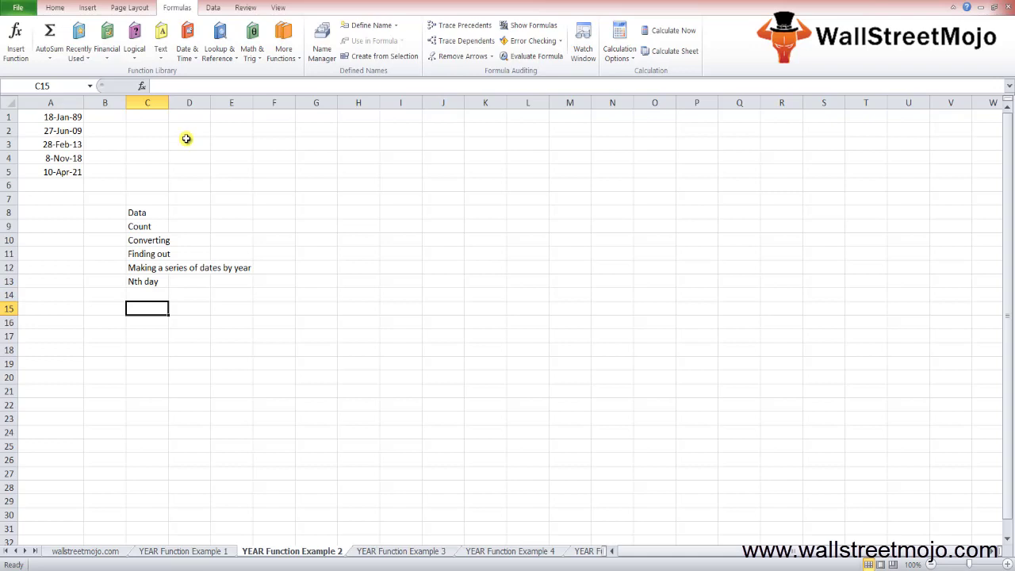
pyautogui.write('Years to dat')
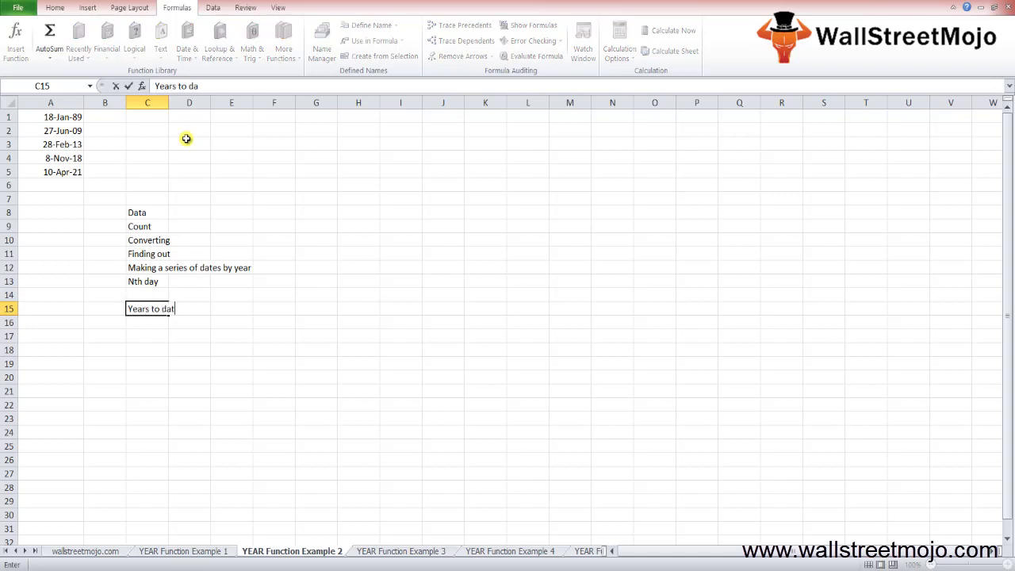
pyautogui.write('e')
pyautogui.press('Return')
pyautogui.write('Per')
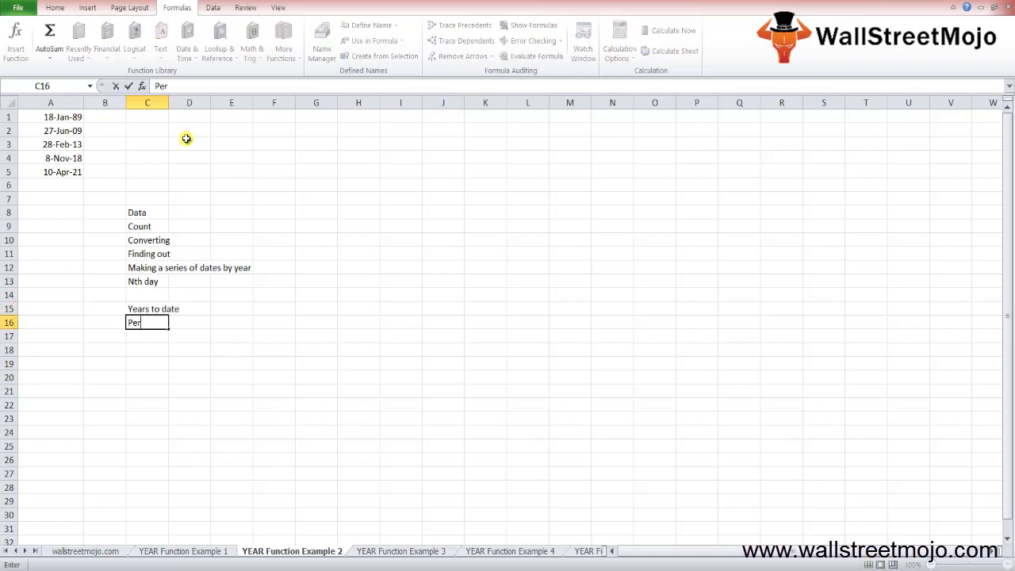
pyautogui.write('cent of year')
pyautogui.press('Return')
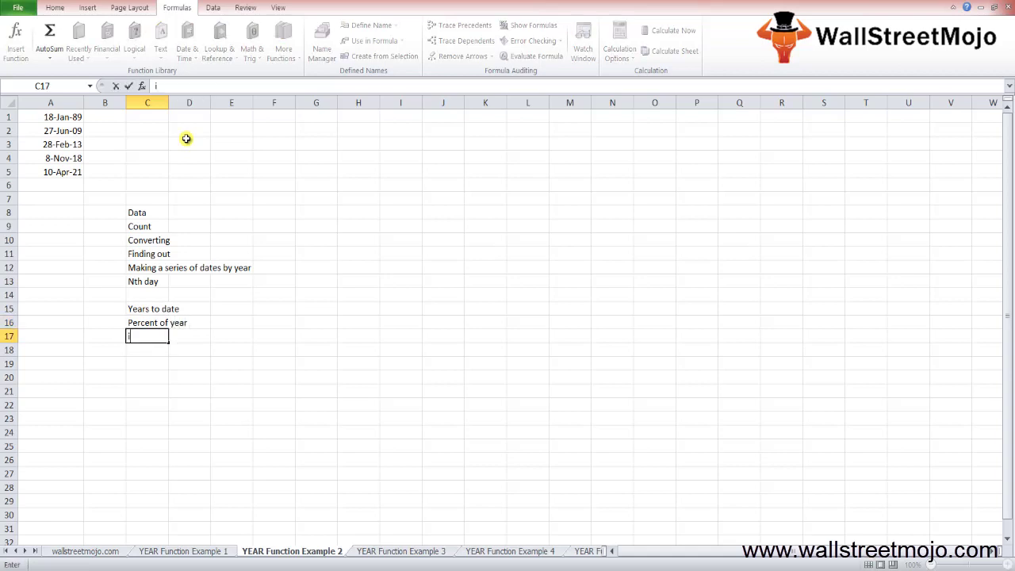
pyautogui.write('Fiscal ')
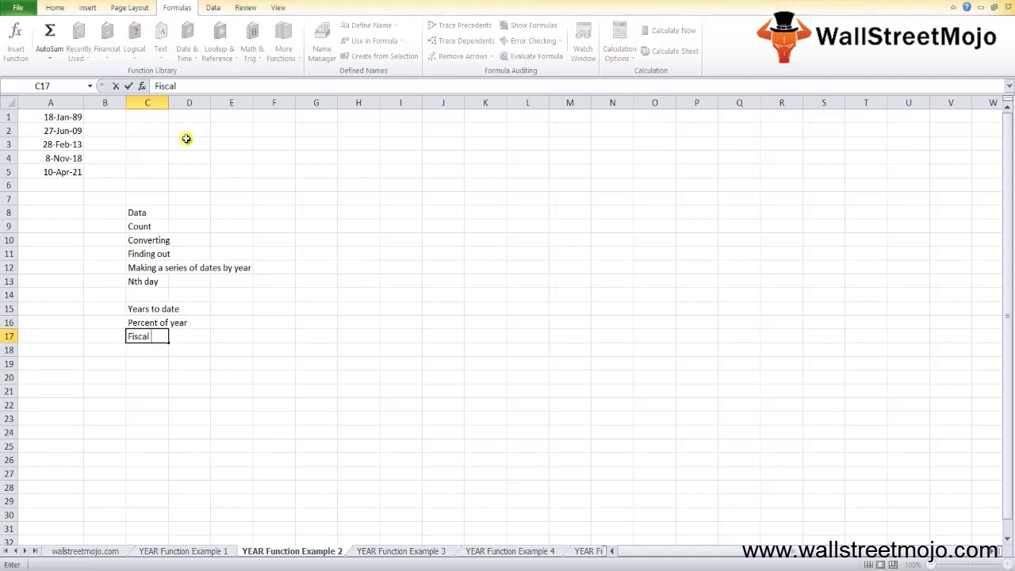
pyautogui.write('year')
pyautogui.press('Return')
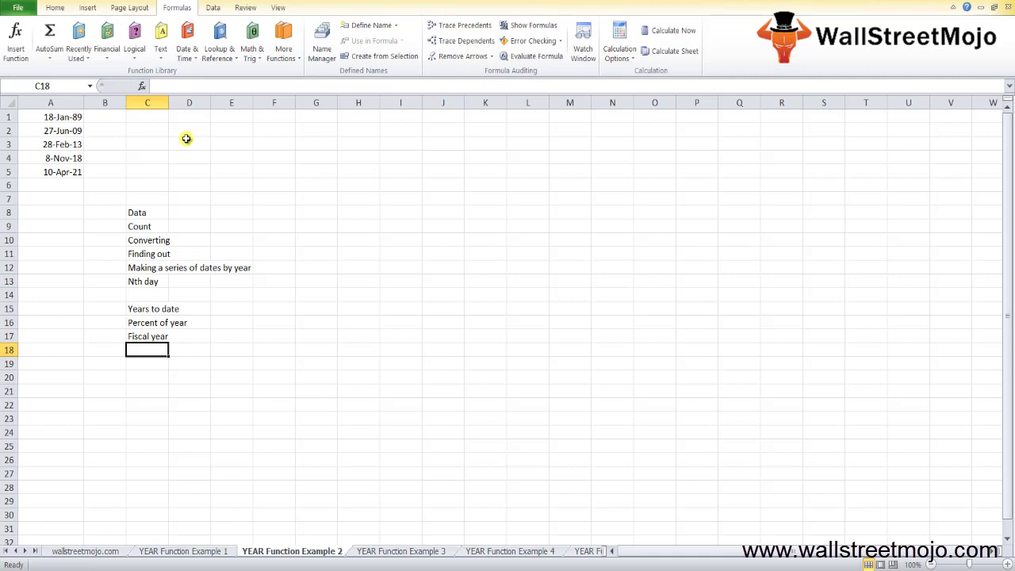
# - Enter the date 1/1/1990 in cell C21
pyautogui.press('Down')
pyautogui.press('Down')
pyautogui.press('Down')
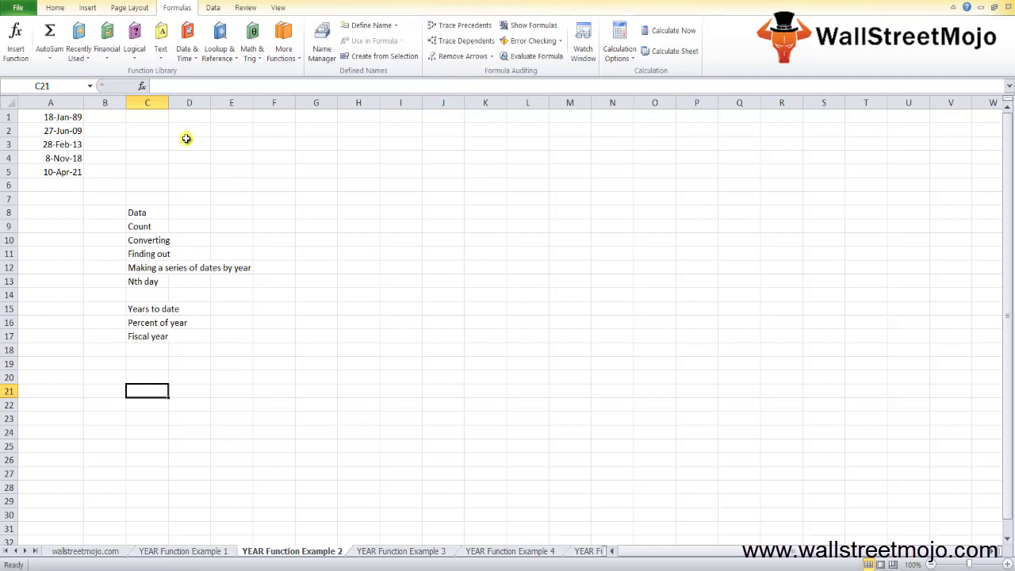
pyautogui.write('1/1/1')
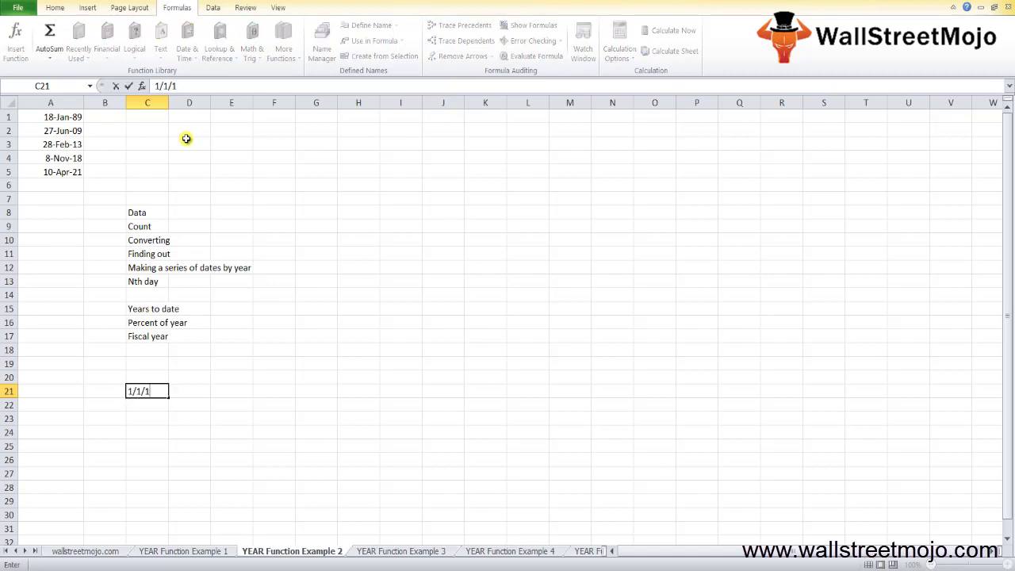
pyautogui.write('990')
pyautogui.press('Return')
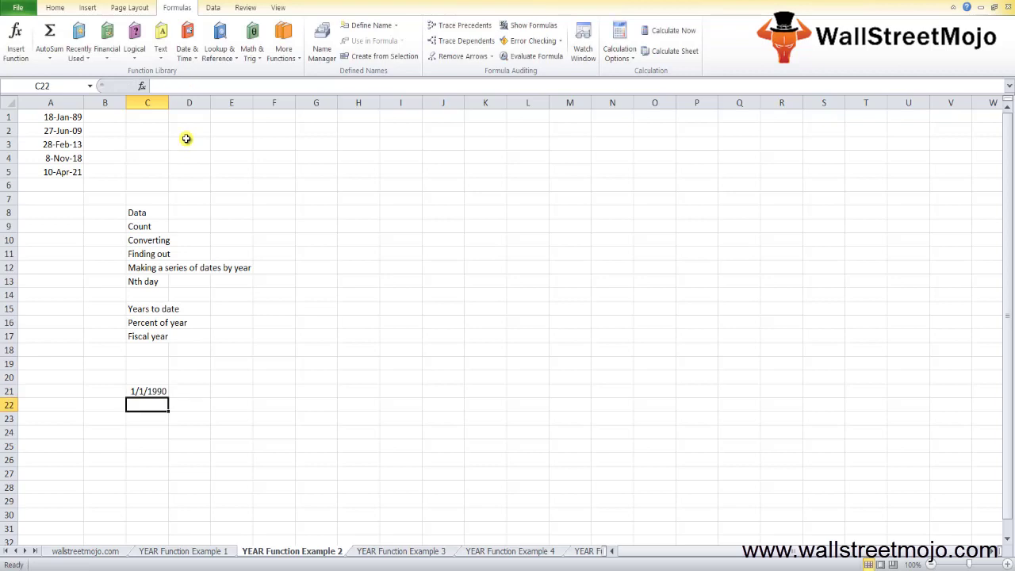
# - Change the number format of the date in cell C21 to General
pyautogui.press('Up')
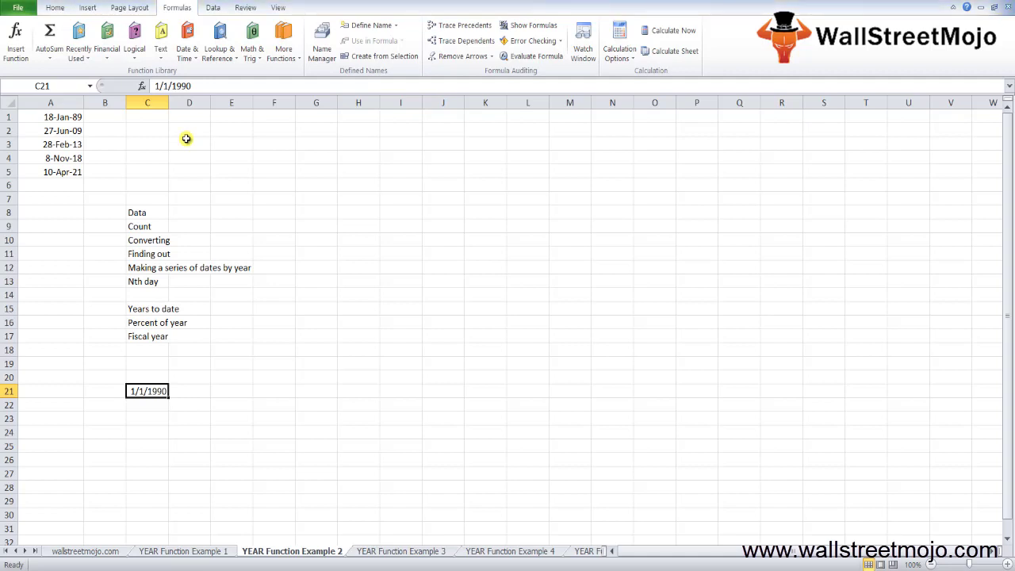
pyautogui.click(51, 8)
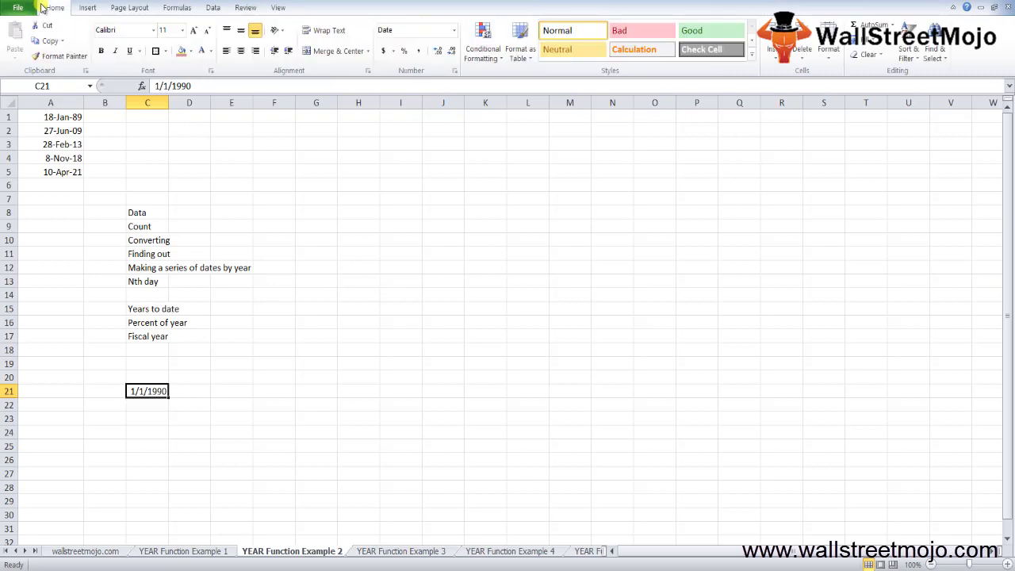
pyautogui.click(455, 30)
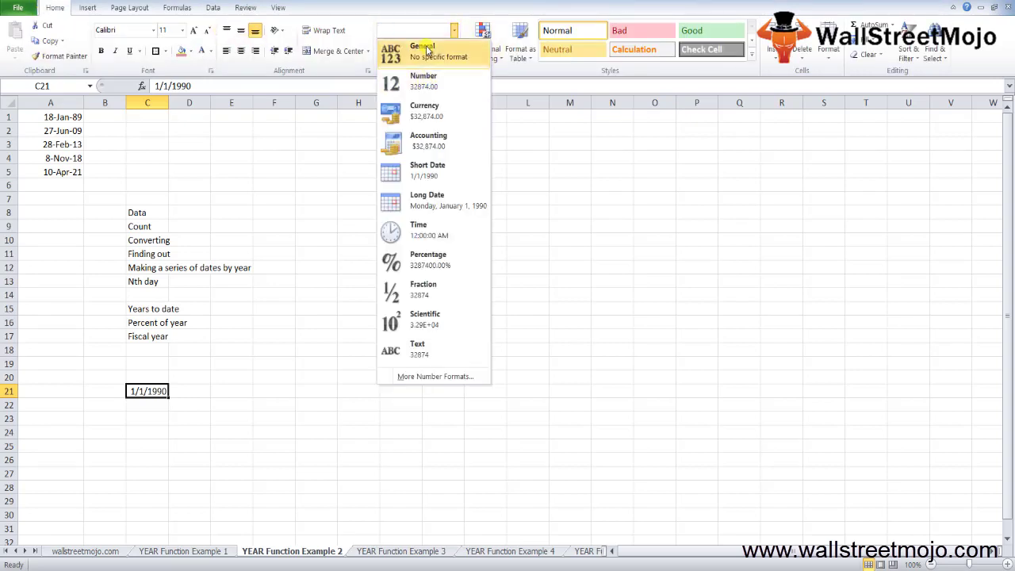
pyautogui.click(427, 49)
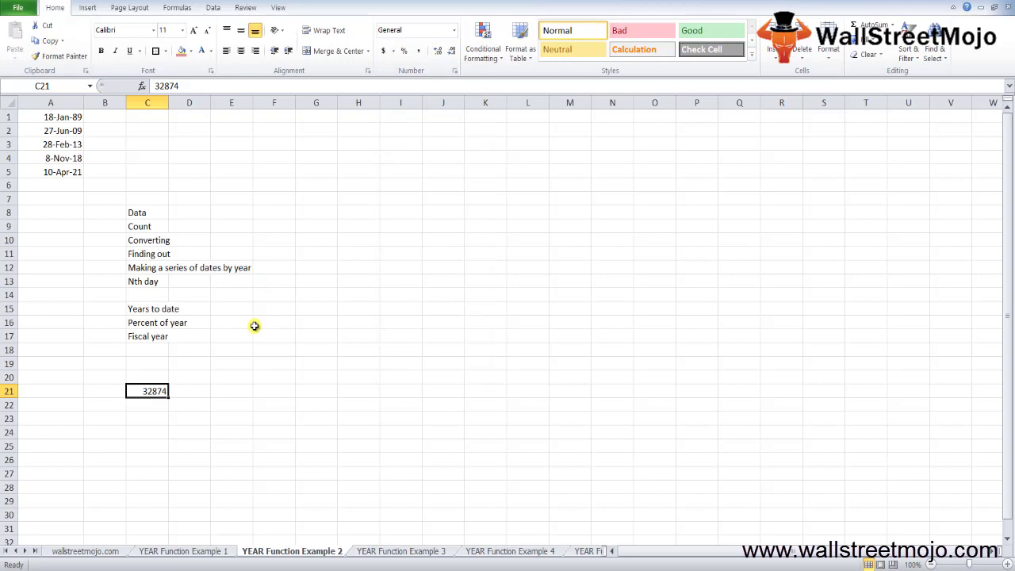
# - Enter the heading "Things to remember about the year function in excel" in cell C23
pyautogui.press('Down')
pyautogui.press('Down')
pyautogui.write('T')
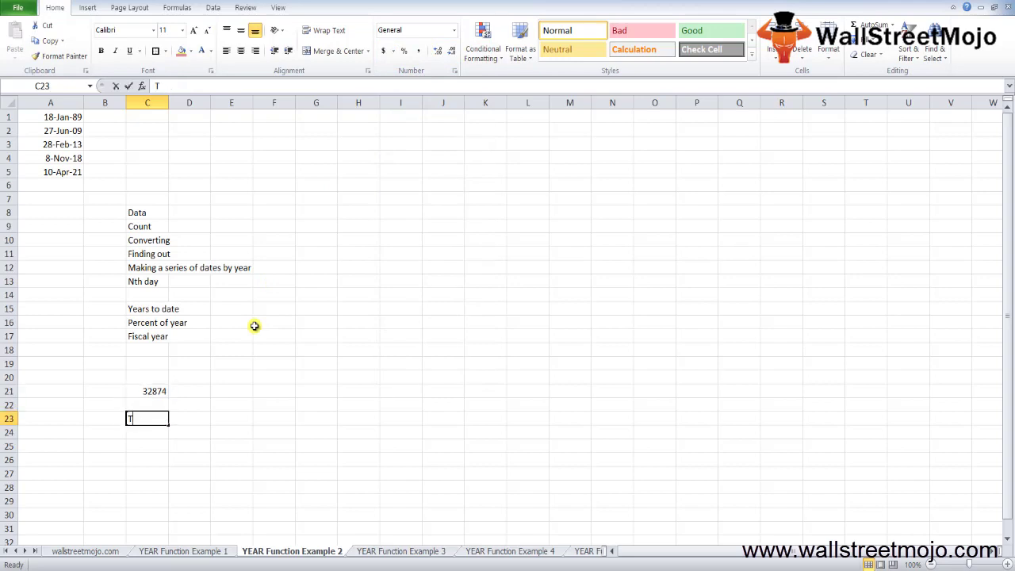
pyautogui.write('hings to re')
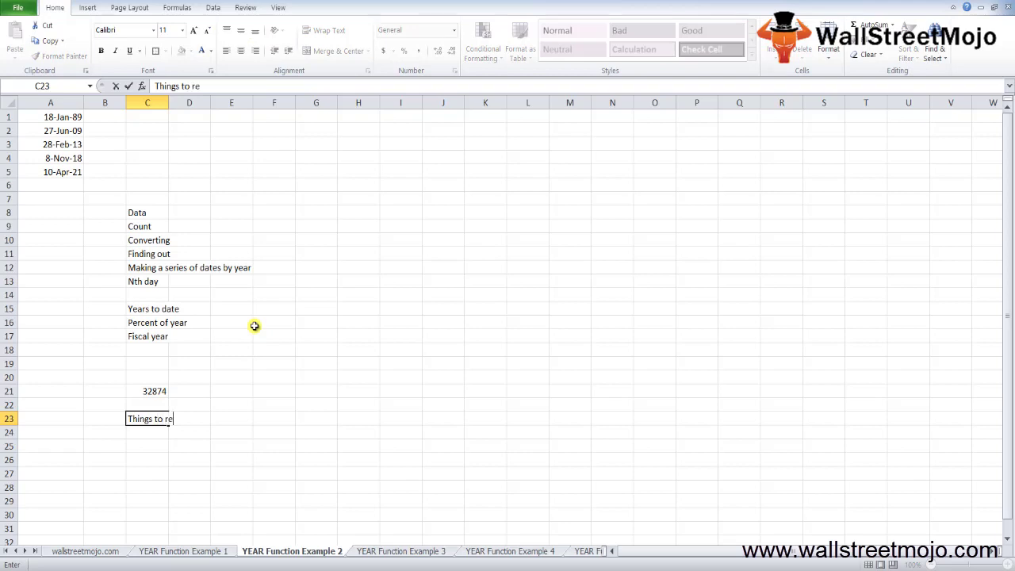
pyautogui.write('member about the y')
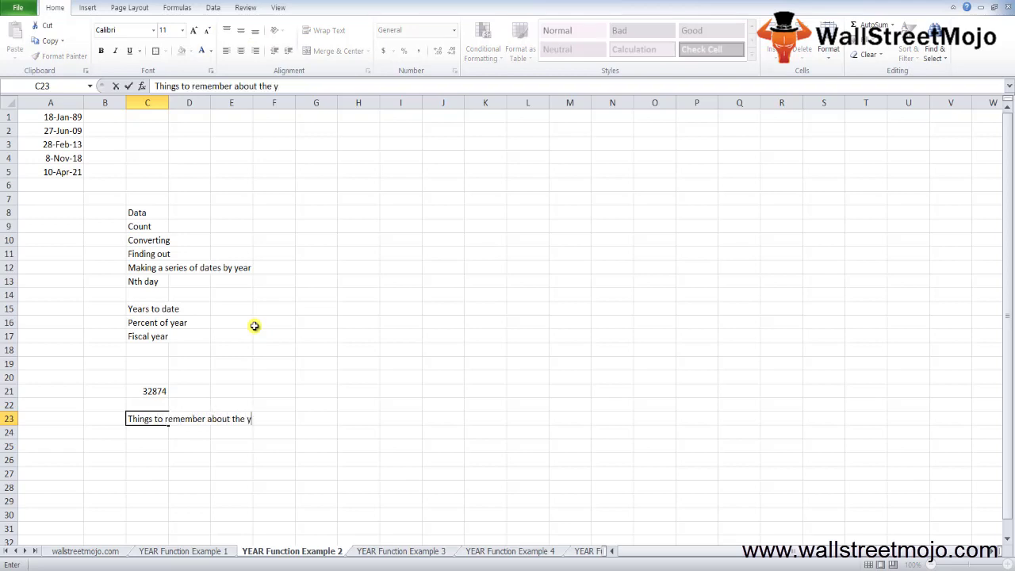
pyautogui.write('ear function in excel')
pyautogui.press('Return')
# - Enter the note "4 digit number'" in cell C26
pyautogui.press('Return')
pyautogui.press('Return')
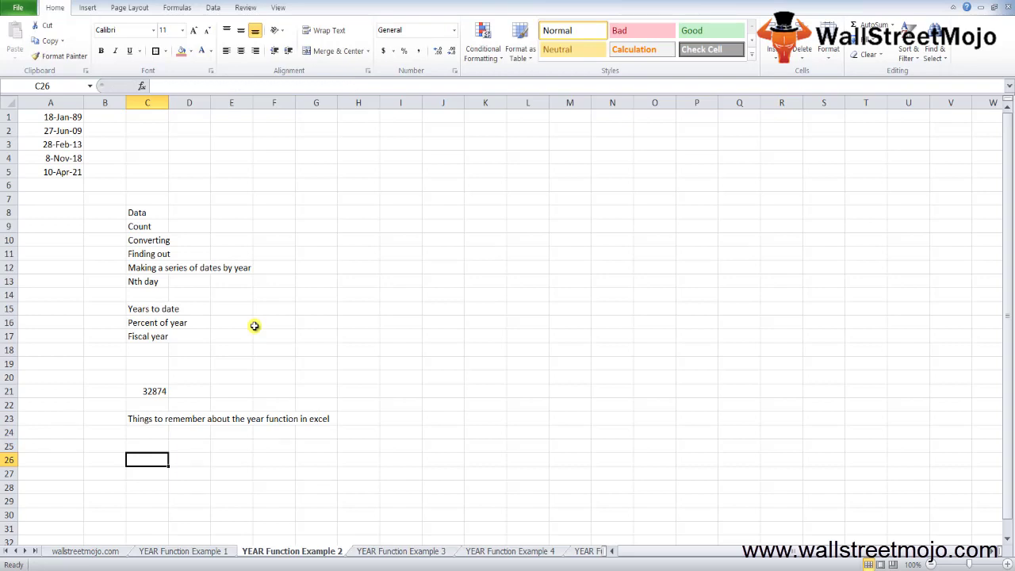
pyautogui.write("4 digit number'")
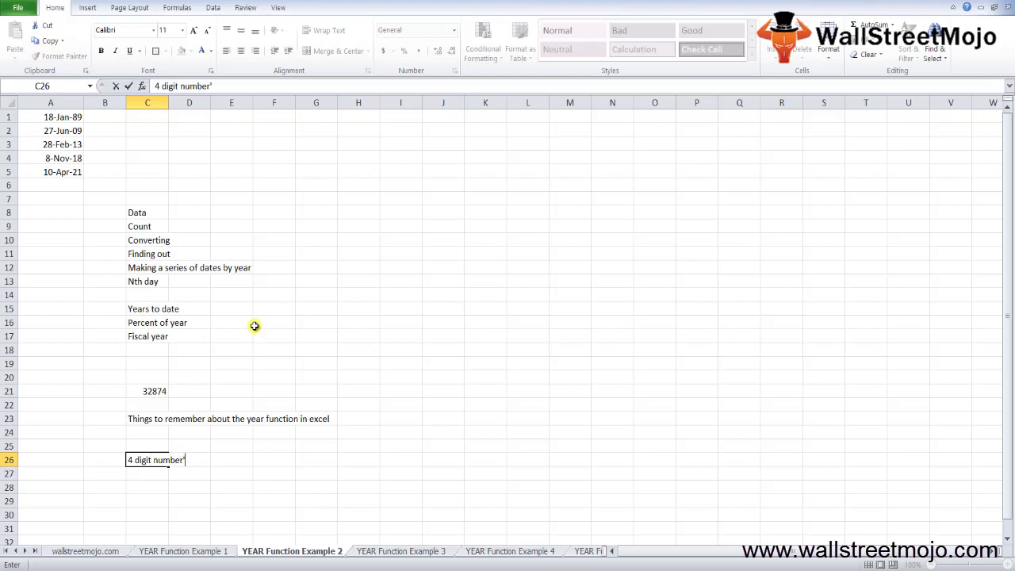
pyautogui.press('Return')
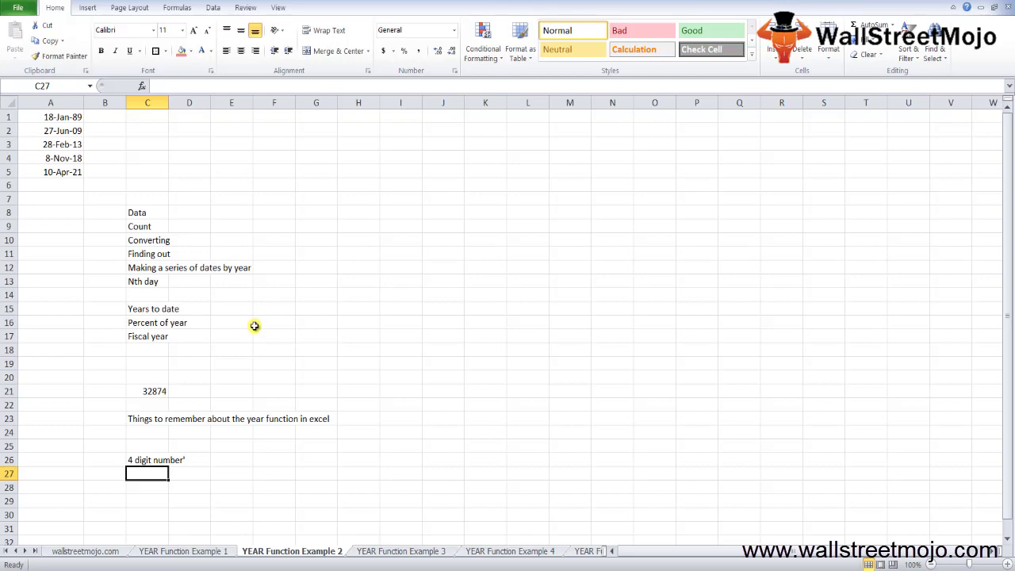
pyautogui.press('Down')
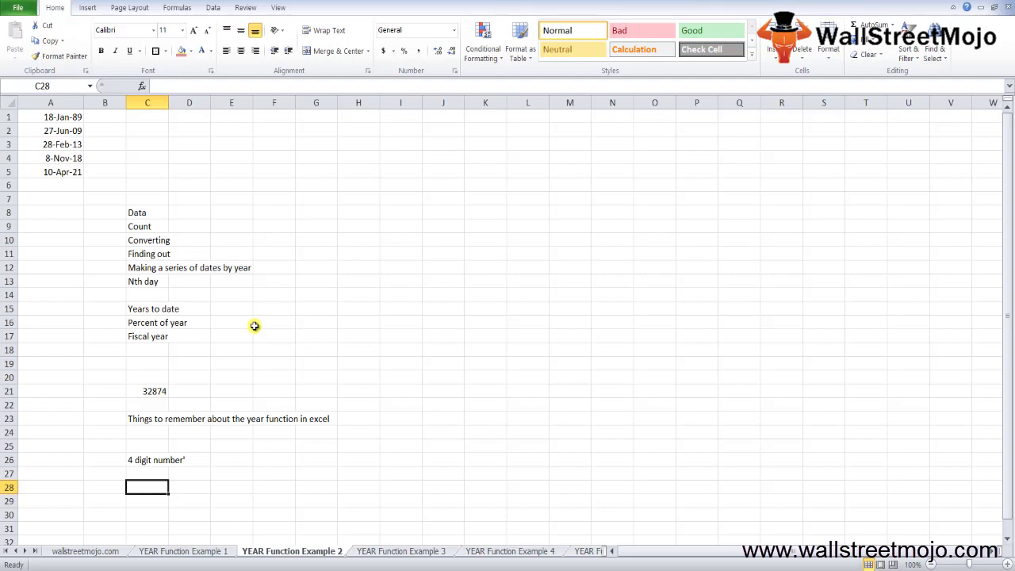
pyautogui.press('Down')
pyautogui.press('Down')
pyautogui.press('Down')
pyautogui.press('Down')
pyautogui.press('Down')
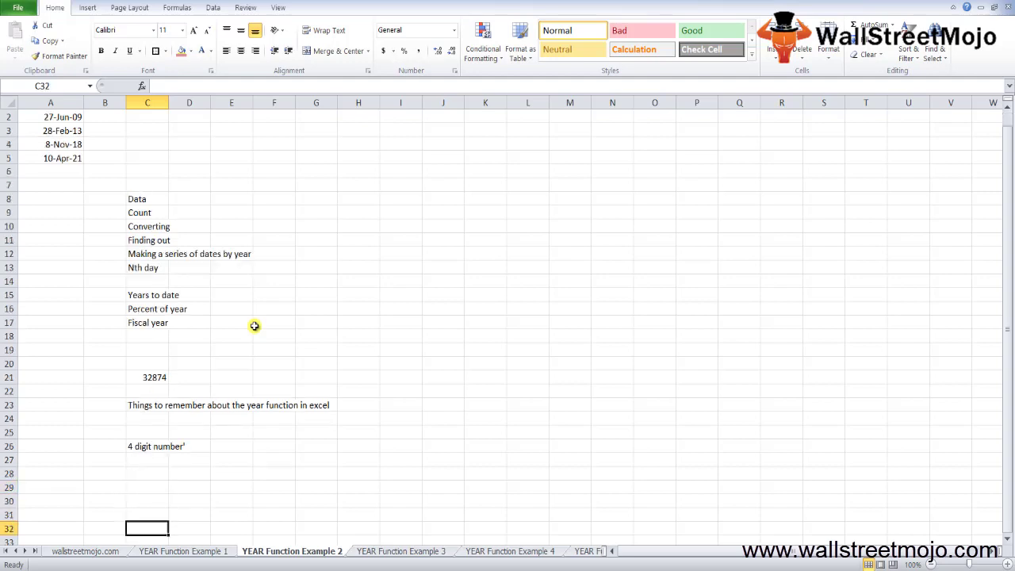
pyautogui.press('Up')
pyautogui.press('Up')
pyautogui.press('Up')
pyautogui.press('Up')
pyautogui.press('Up')
pyautogui.press('Up')
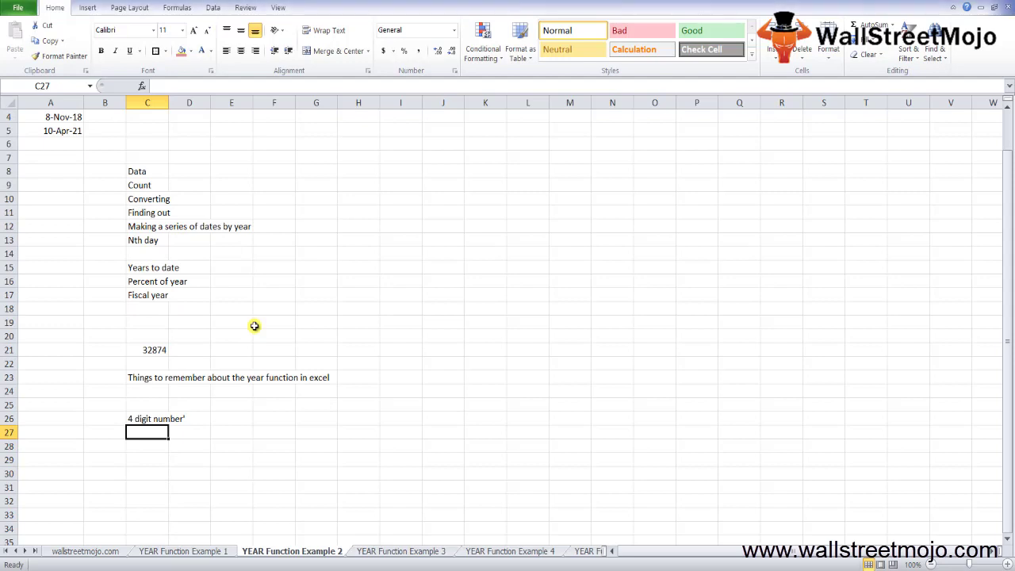
# - Enter the note "Display format" in cell C28
pyautogui.press('Down')
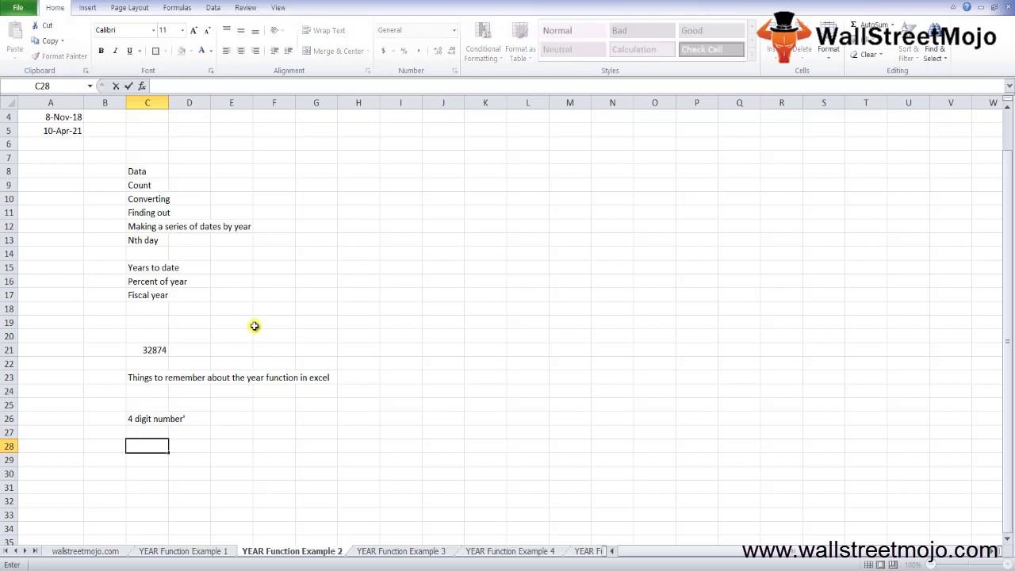
pyautogui.write('Display format')
pyautogui.press('Return')
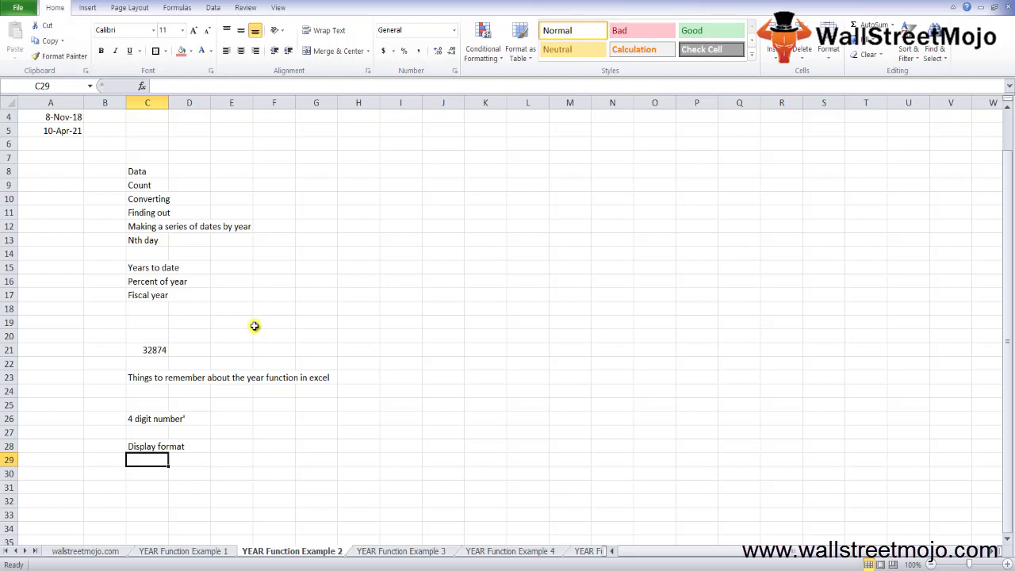
pyautogui.click(333, 283)
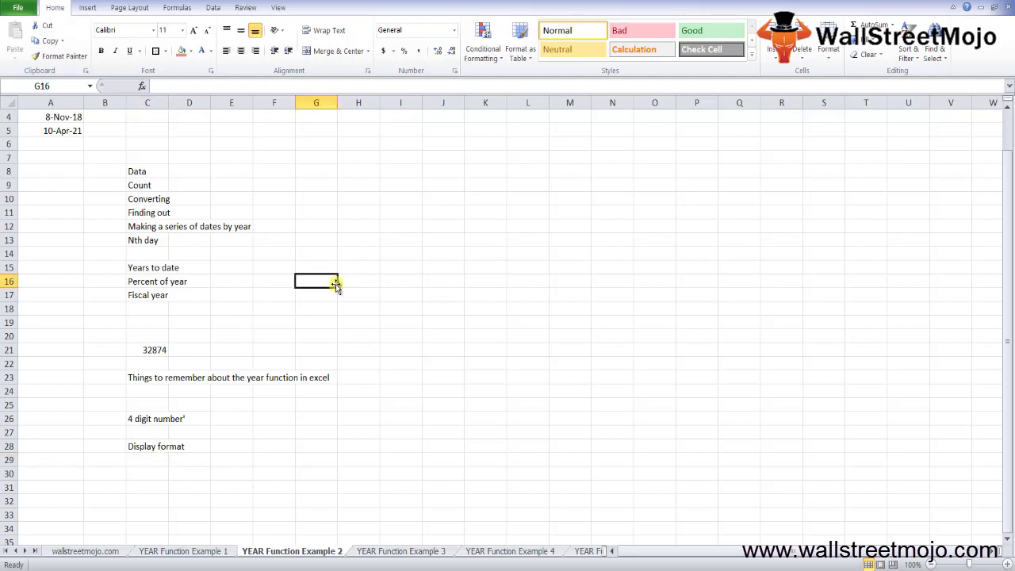